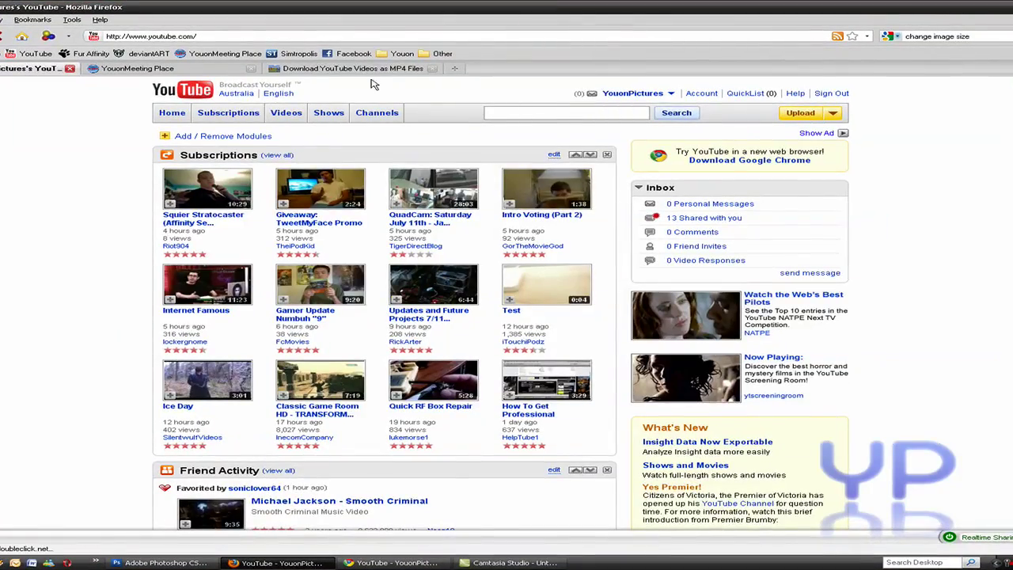
- Switch to the MP4 download article and confirm via Help > About that Firefox is version 3.5
click(369, 71)
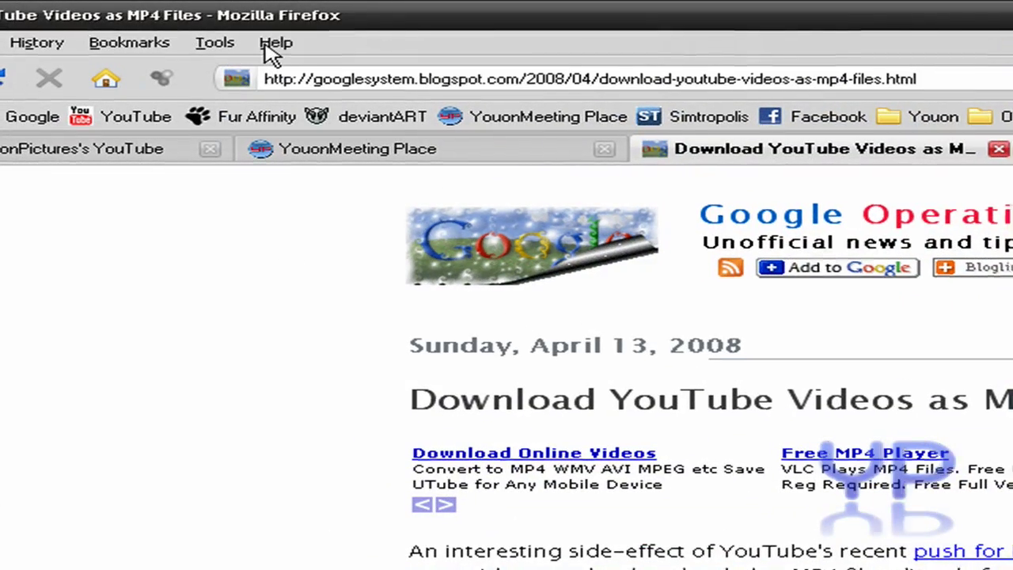
click(273, 47)
click(299, 211)
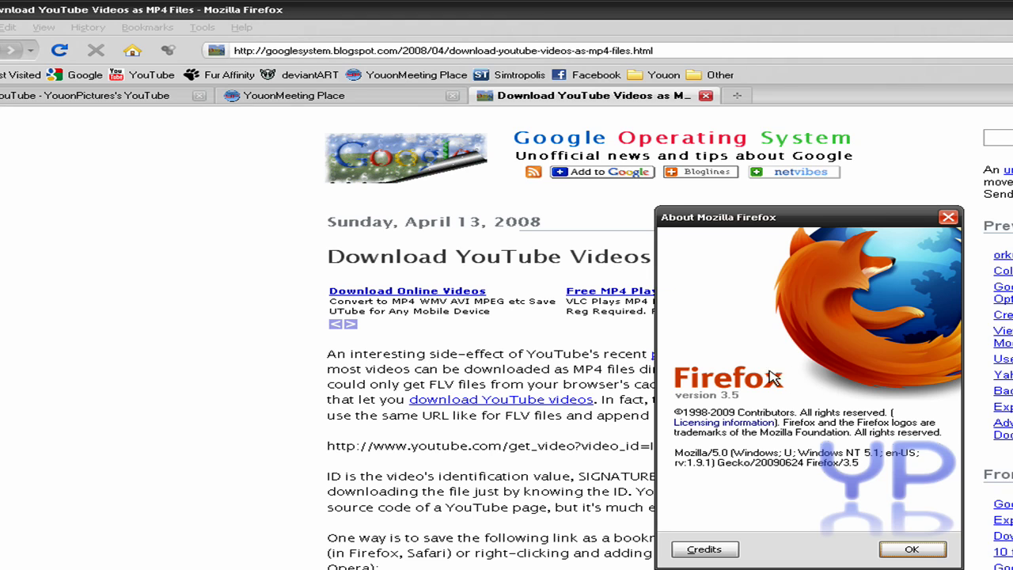
click(948, 218)
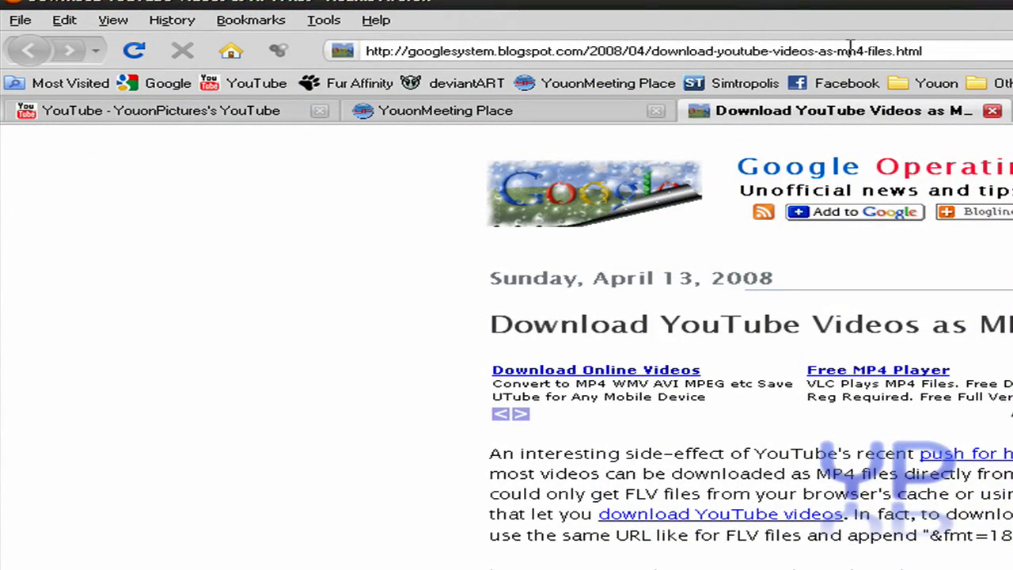
- Bookmark the 'Get YouTube video' link from the Google Operating System article
scroll(602, 275, down, 3)
scroll(602, 277, up, 3)
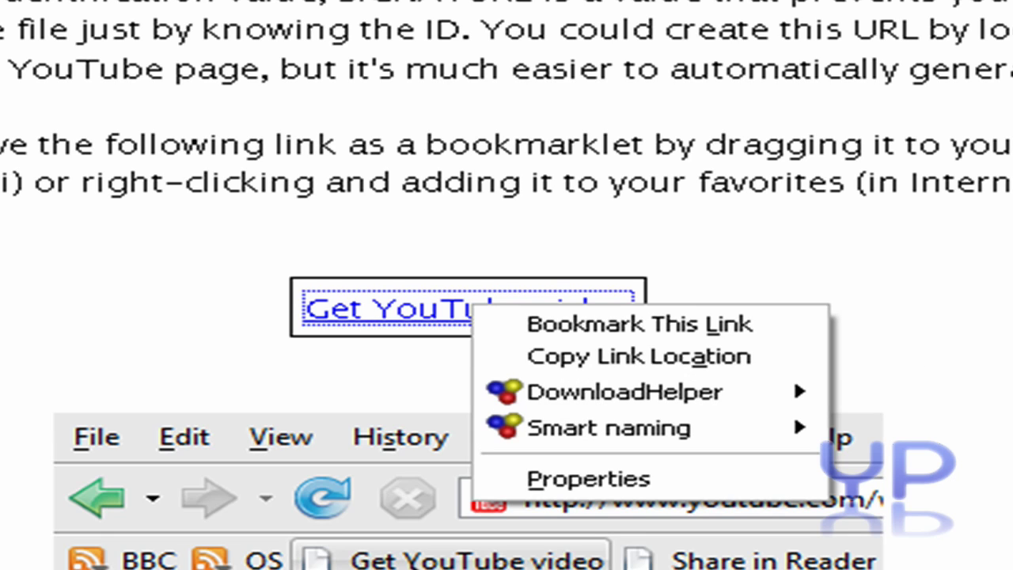
click(181, 312)
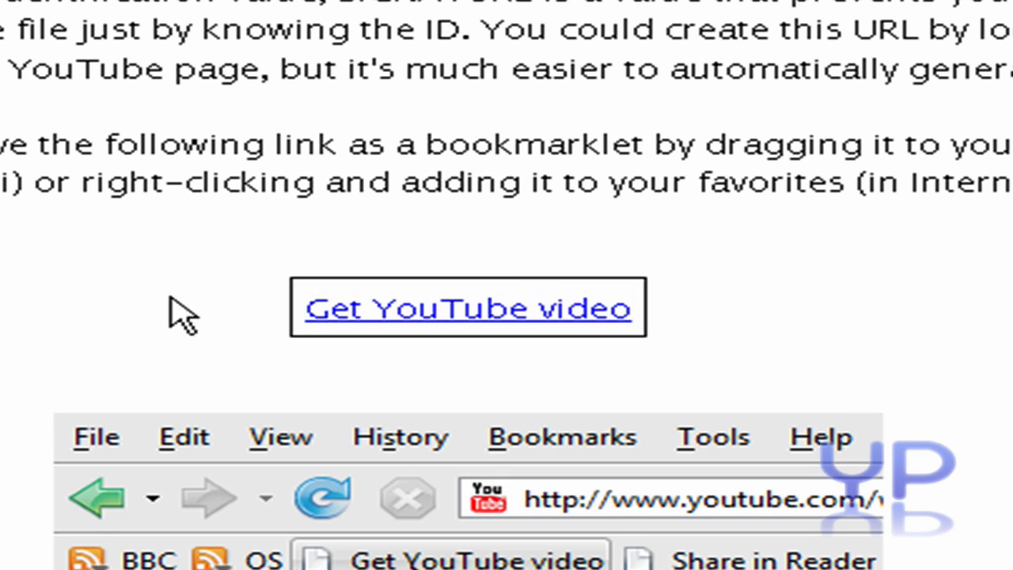
right_click(422, 323)
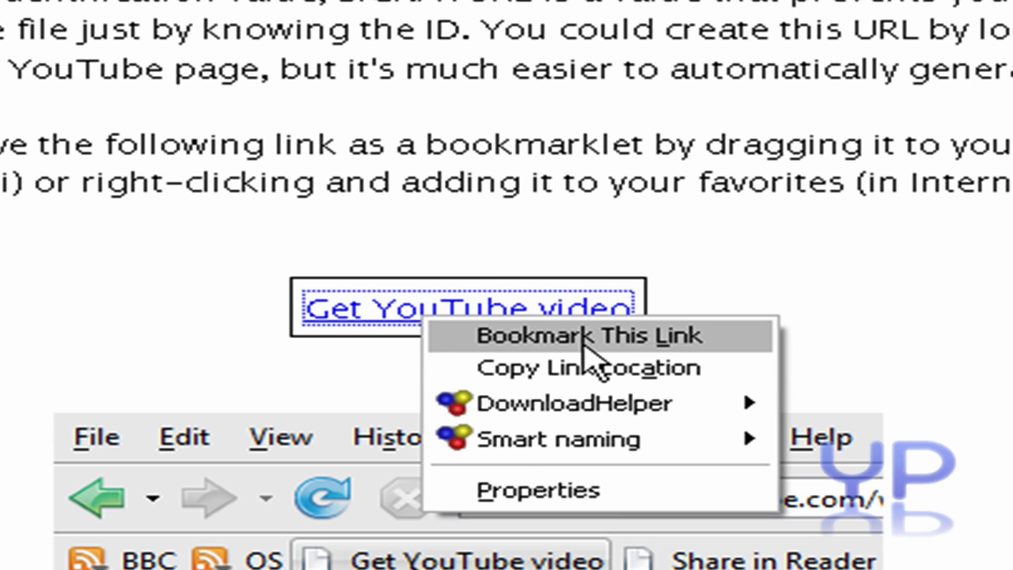
click(554, 337)
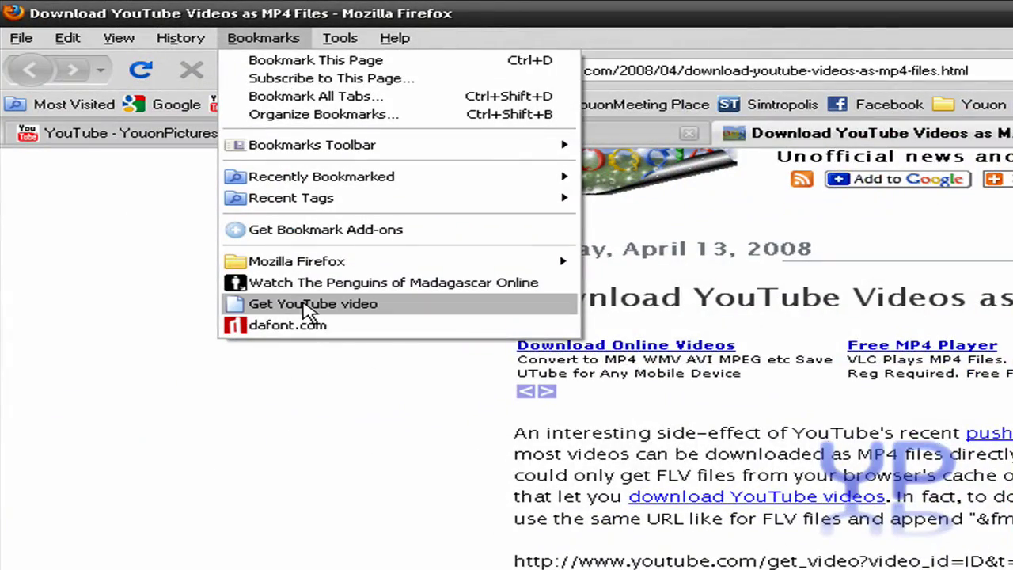
click(315, 308)
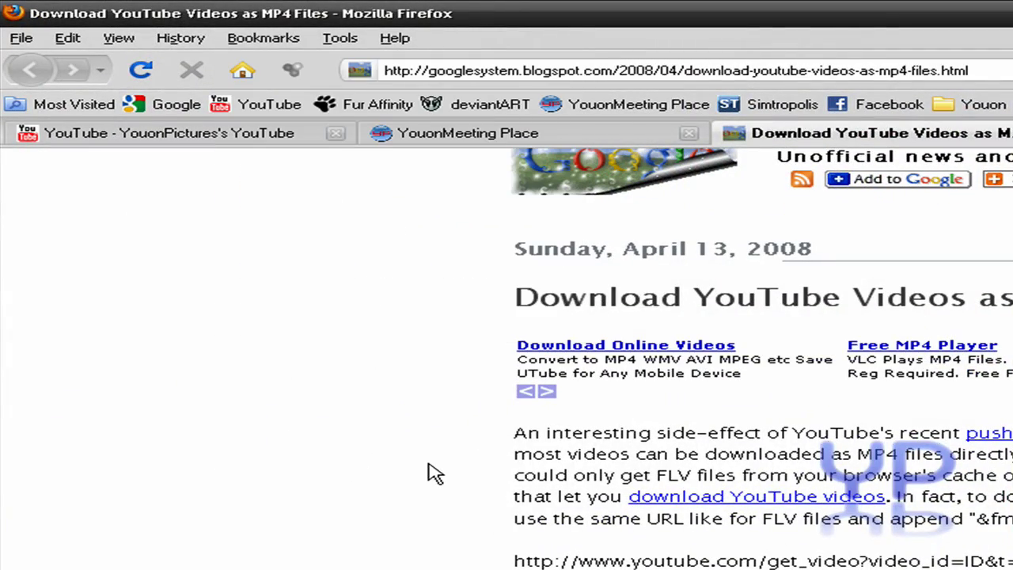
click(262, 38)
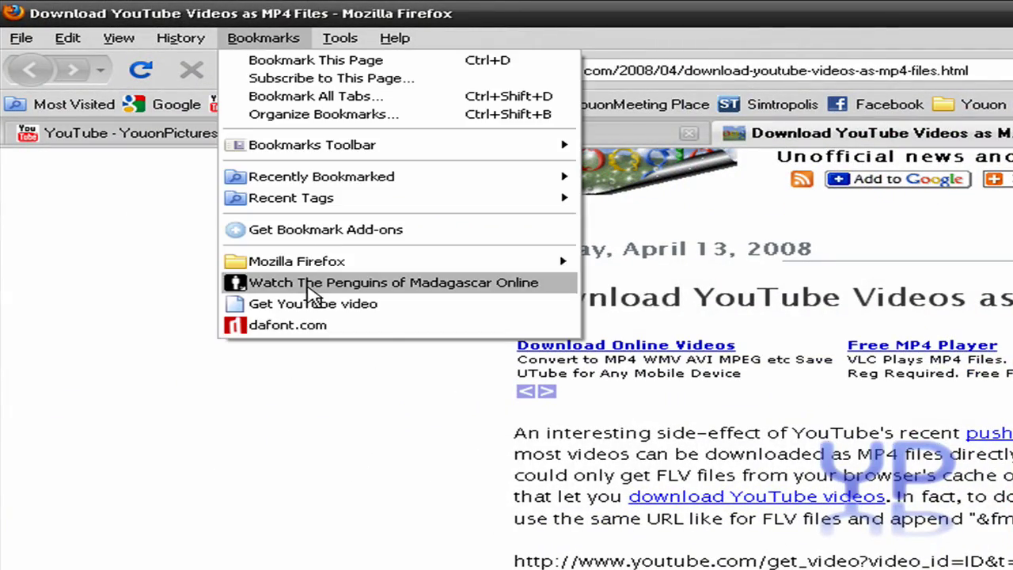
click(273, 41)
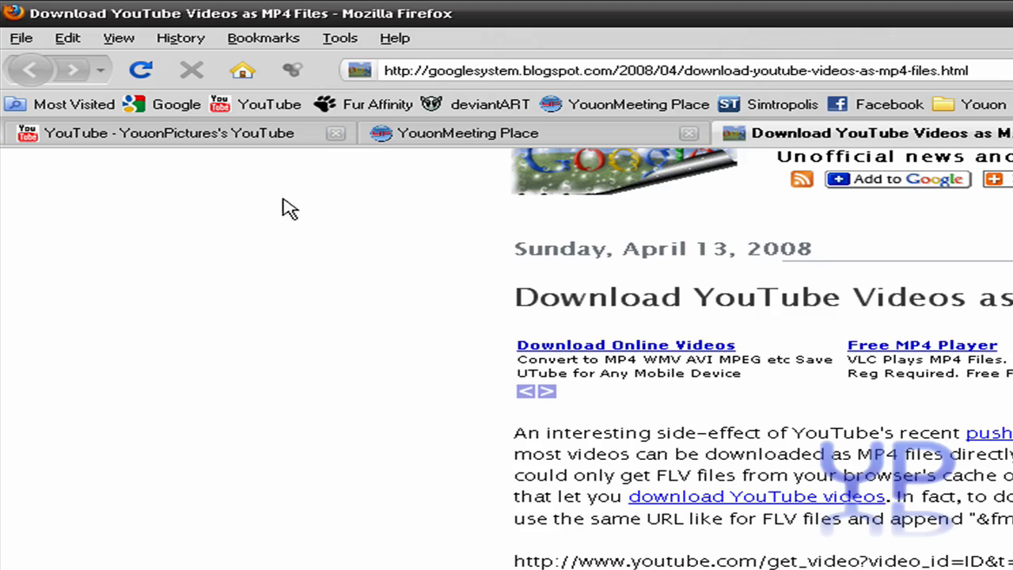
click(263, 37)
click(310, 301)
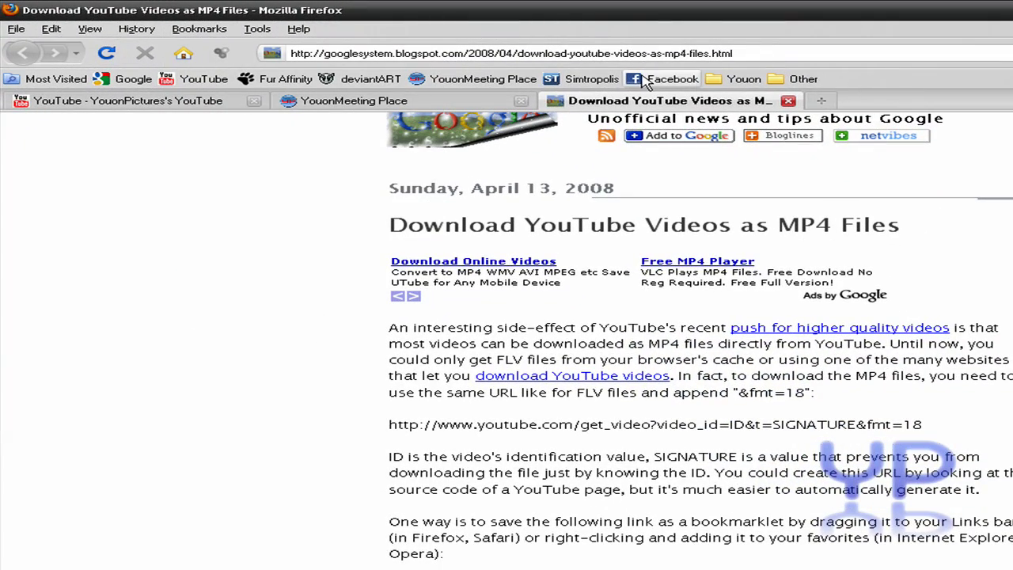
scroll(269, 388, up, 1)
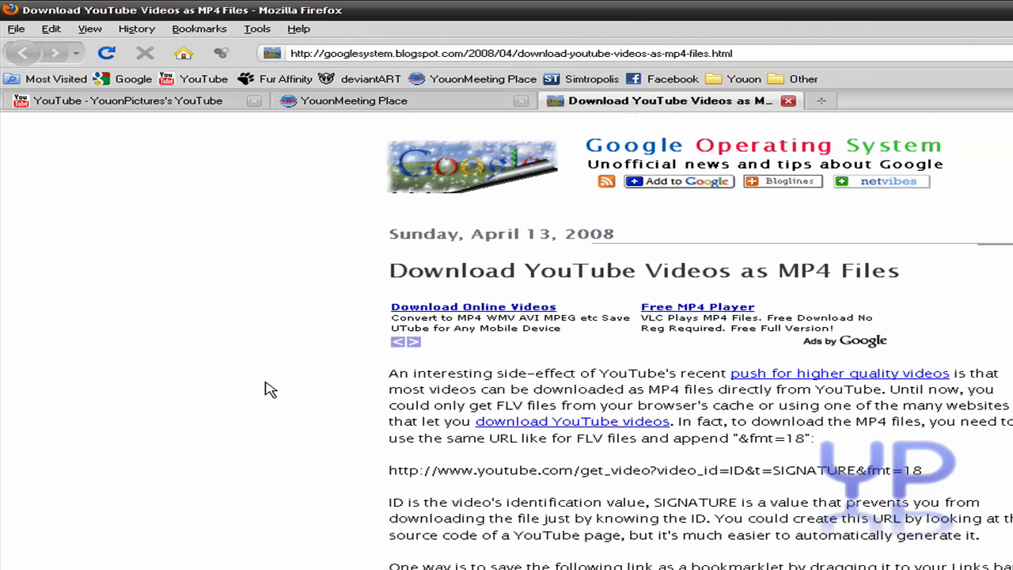
- Go to YouTube's Videos section and open the 'Food Battle 2009 TRAILER' video
click(135, 102)
scroll(229, 463, down, 5)
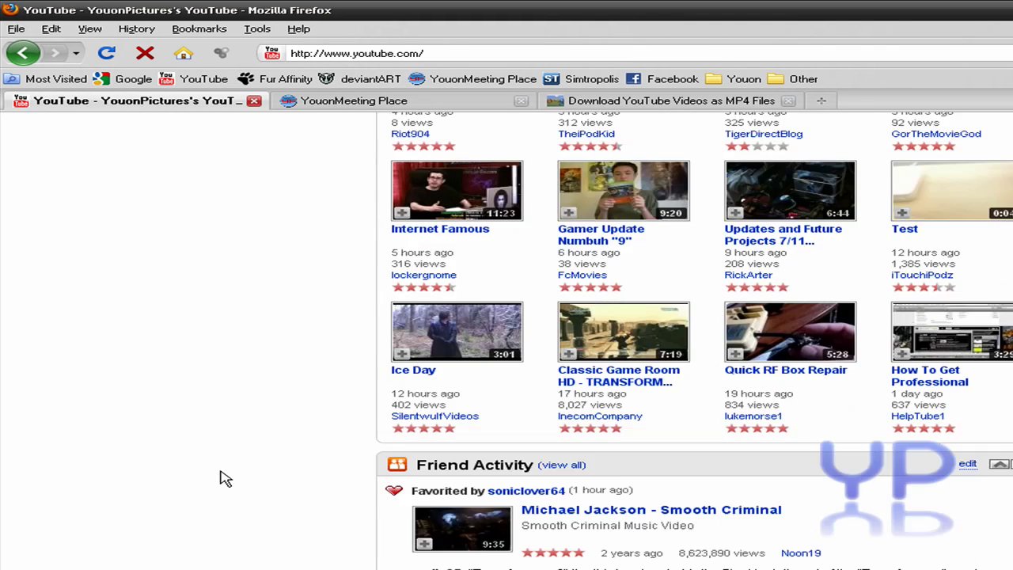
scroll(225, 478, down, 2)
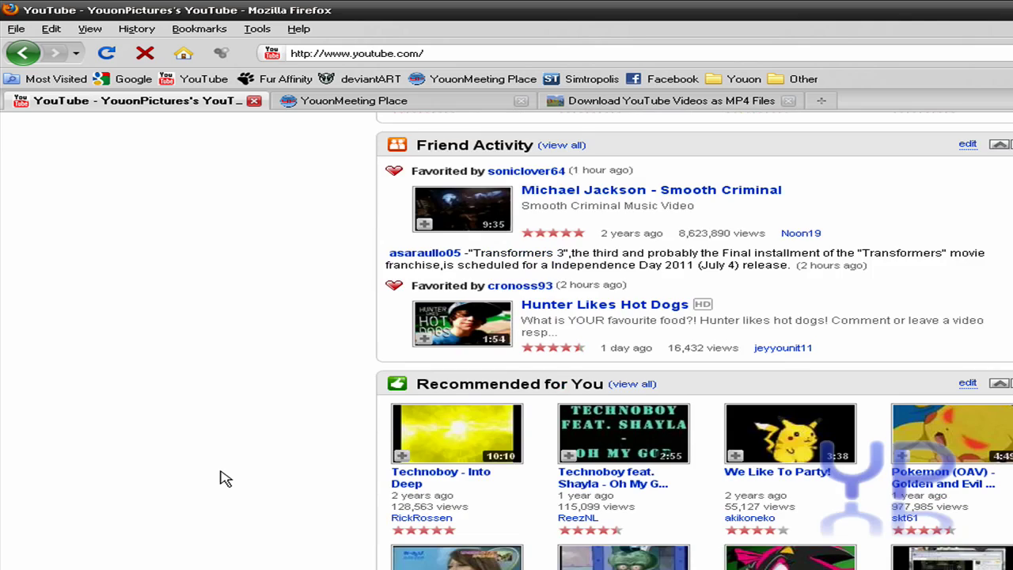
scroll(225, 478, down, 8)
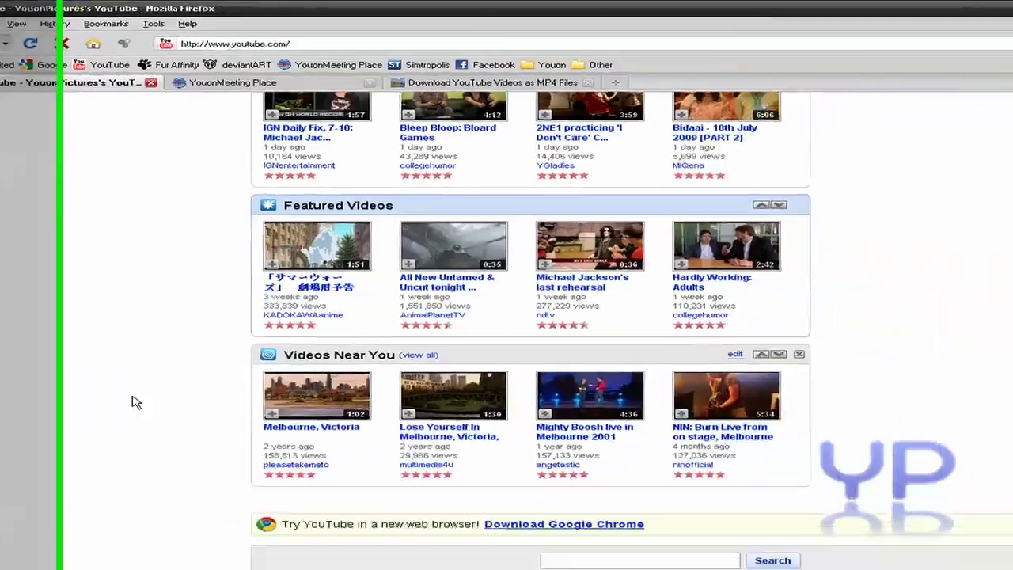
scroll(225, 478, up, 8)
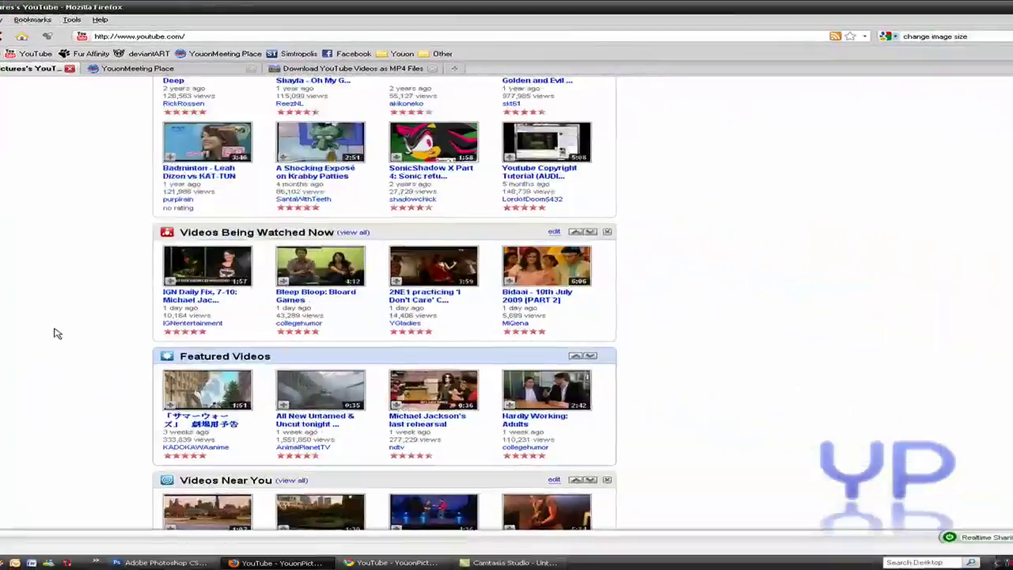
scroll(54, 333, down, 4)
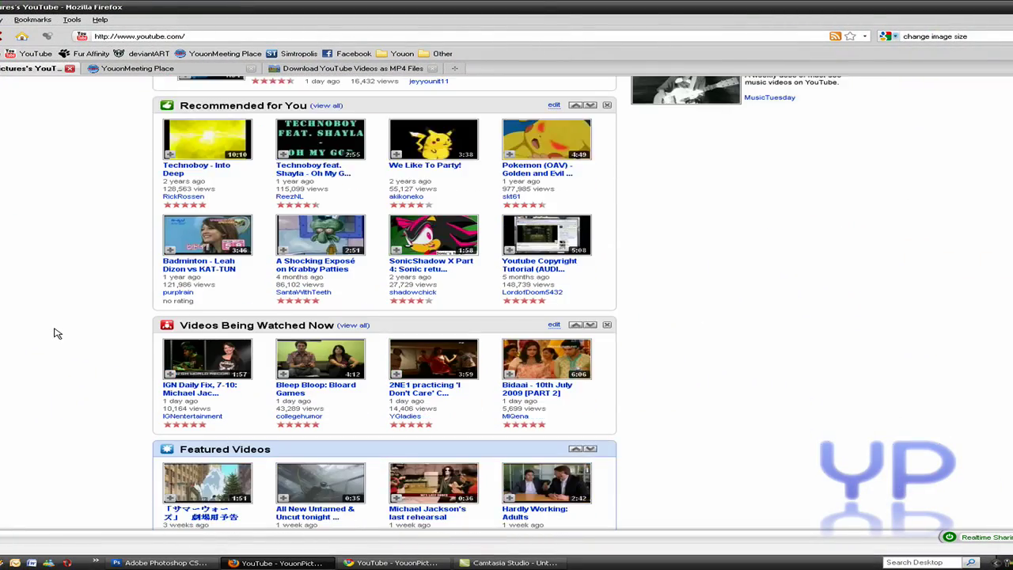
scroll(55, 333, up, 6)
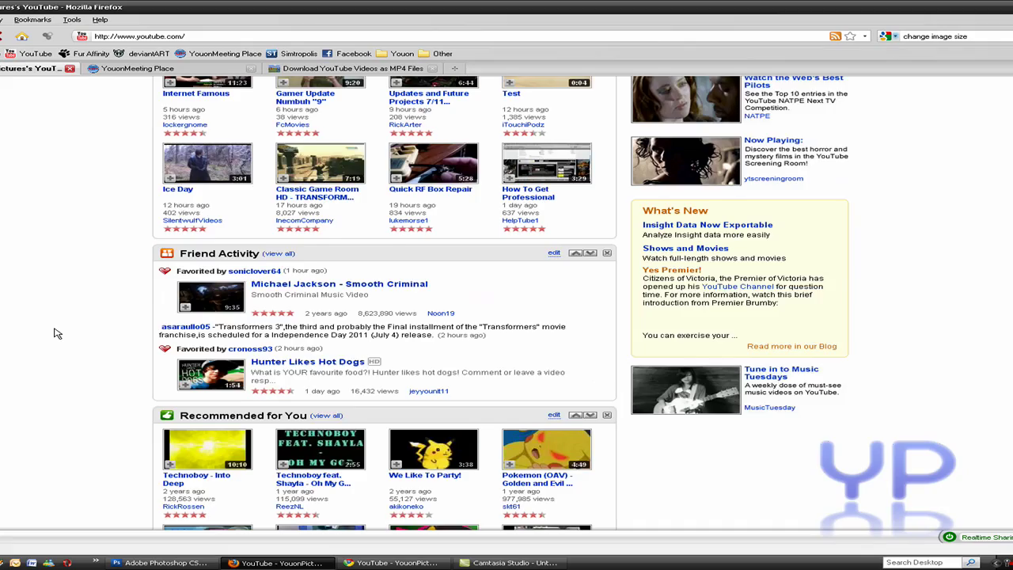
scroll(54, 333, down, 2)
scroll(116, 394, up, 5)
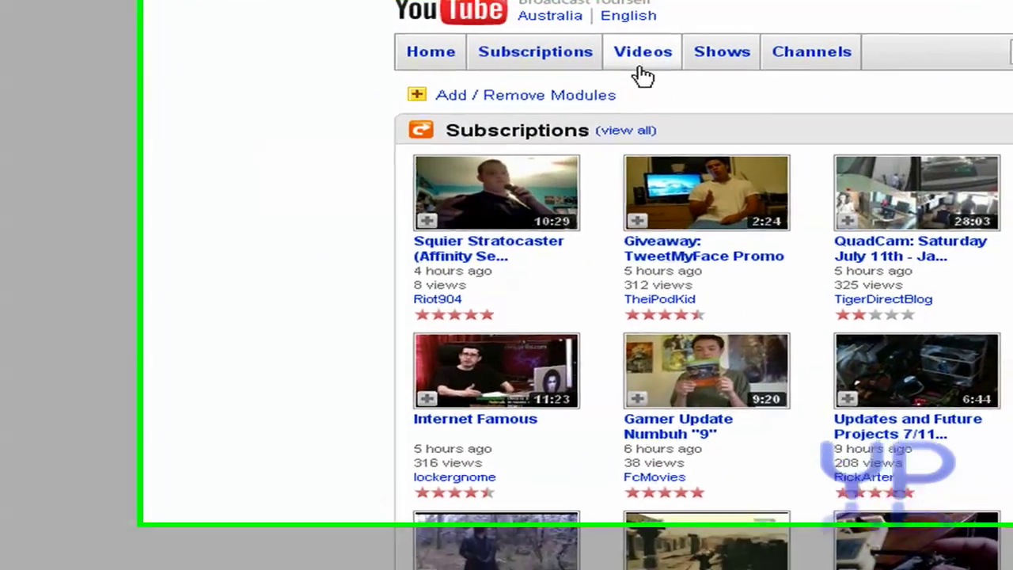
click(688, 71)
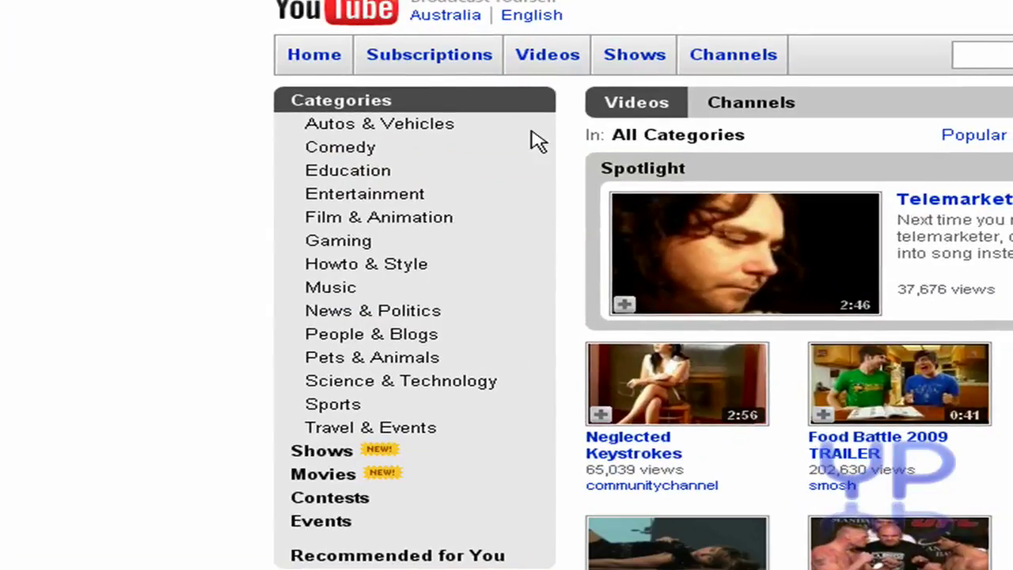
click(894, 444)
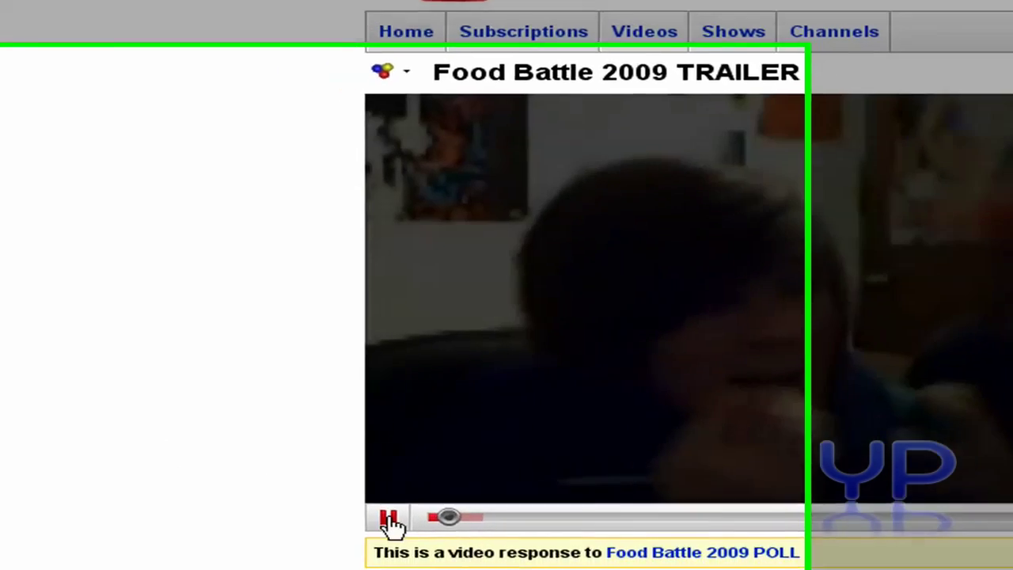
- Pause the trailer and save it to disk as video.mp4 with the Get YouTube video bookmarklet
click(296, 529)
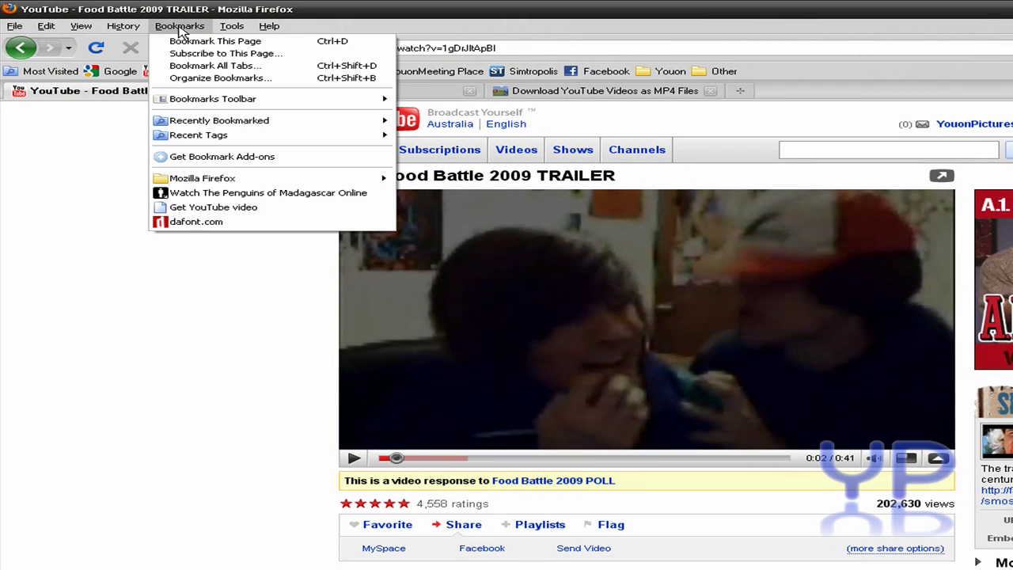
click(195, 211)
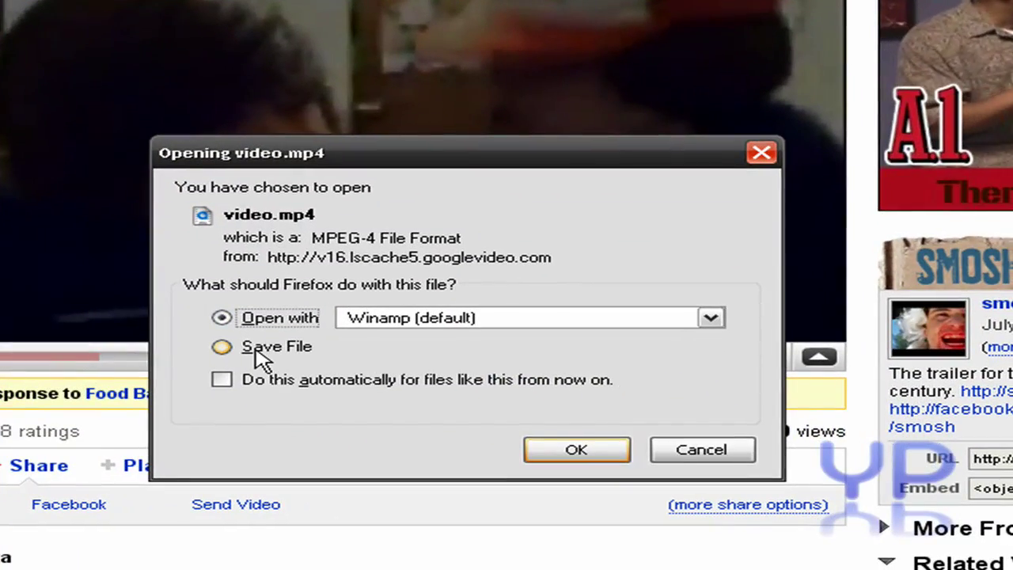
click(262, 356)
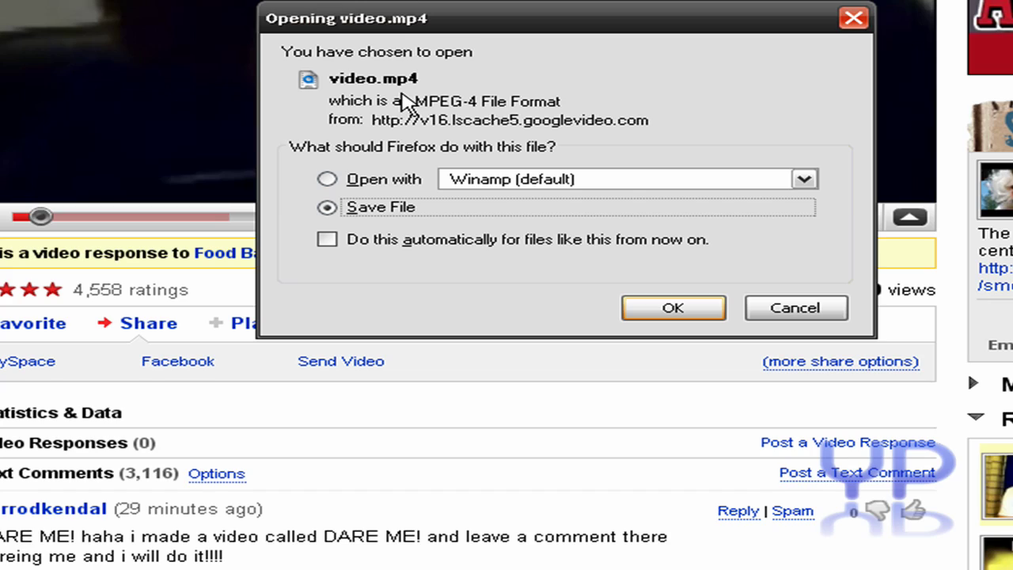
click(647, 319)
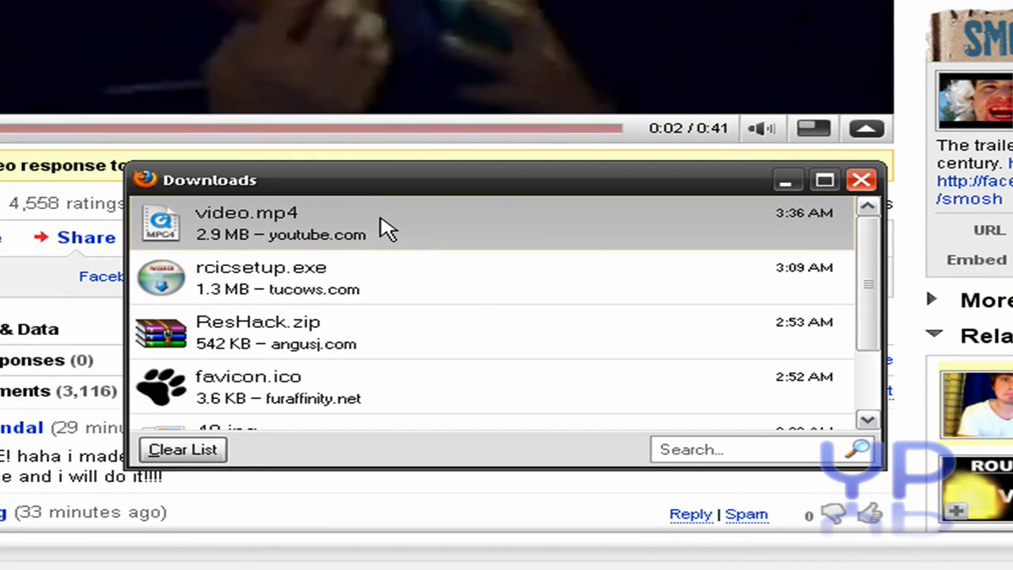
- Bring up actions for the completed 2.9 MB video.mp4 download, then open the Start menu
right_click(378, 243)
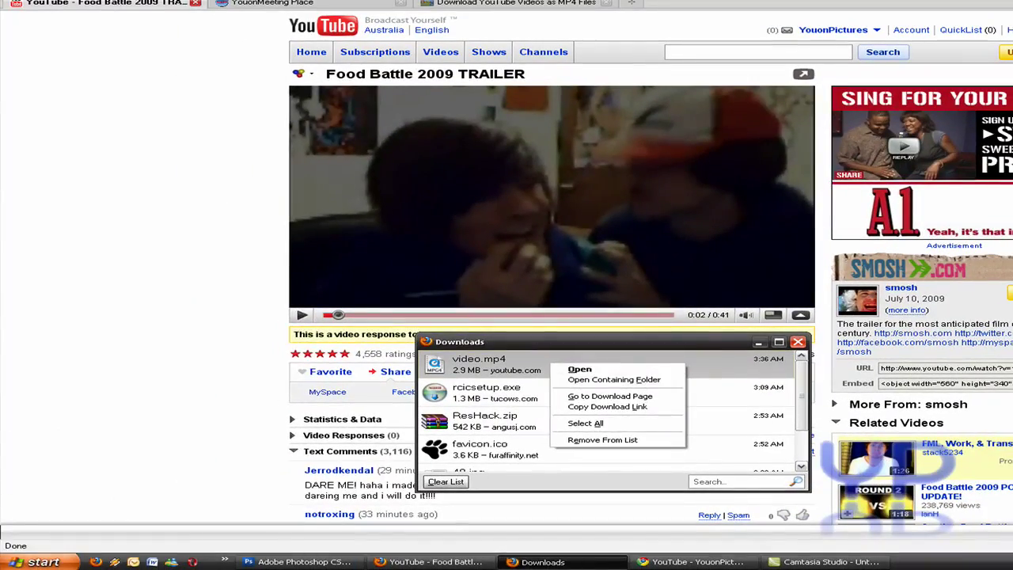
key(super)
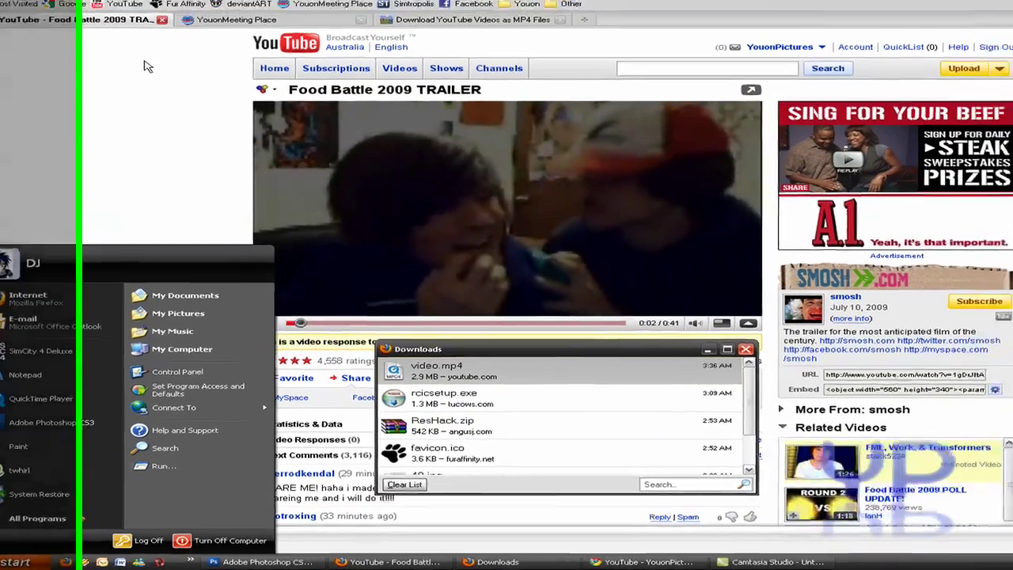
- Check the download folder setting in Firefox Options and cancel without changes
key(Escape)
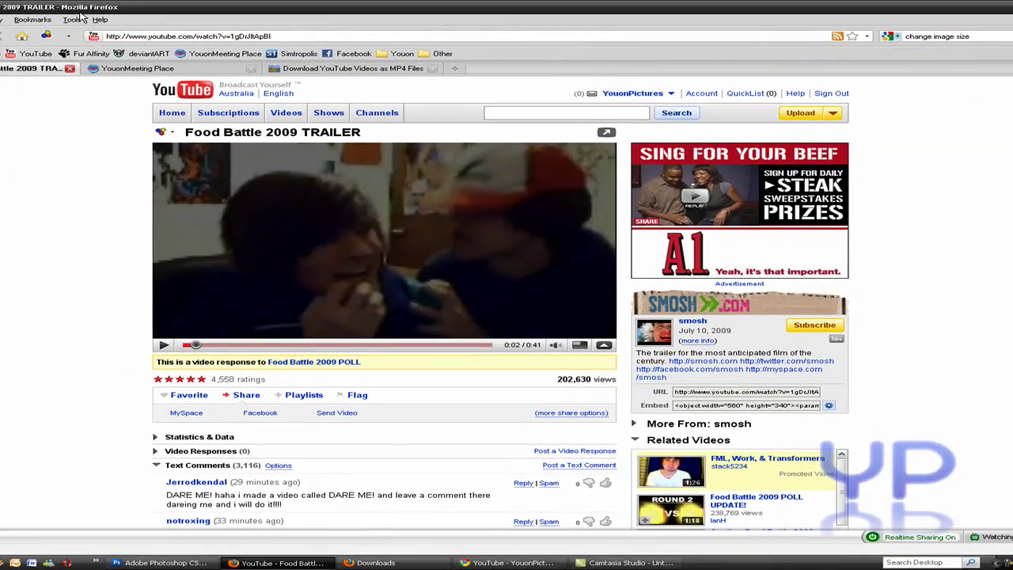
click(72, 19)
click(101, 134)
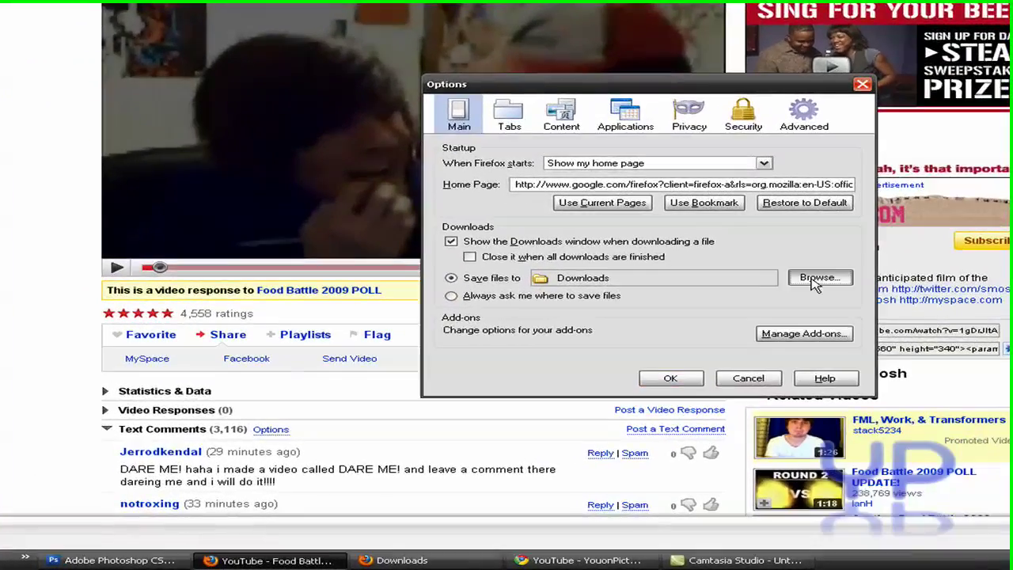
click(685, 352)
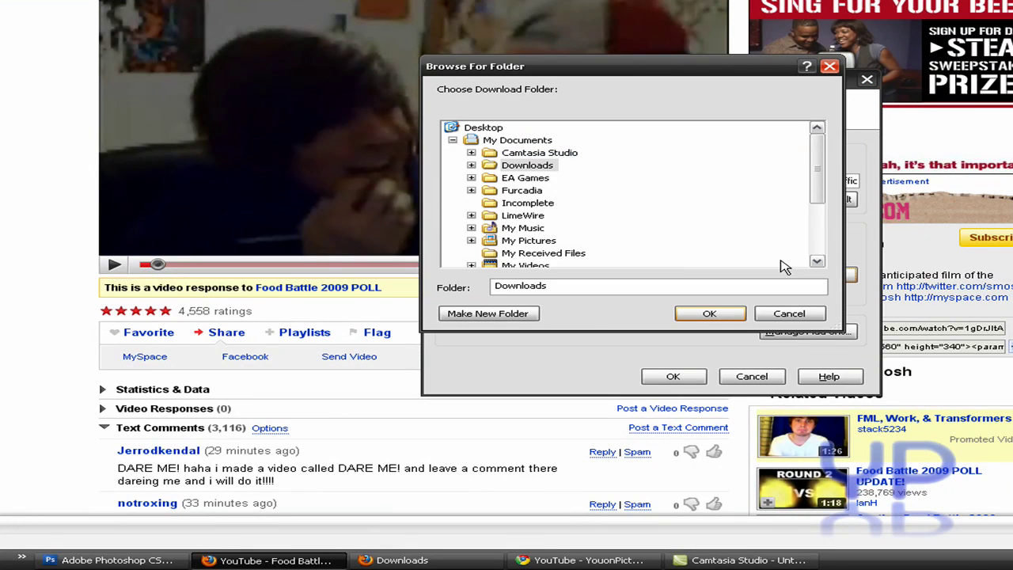
click(815, 316)
click(758, 380)
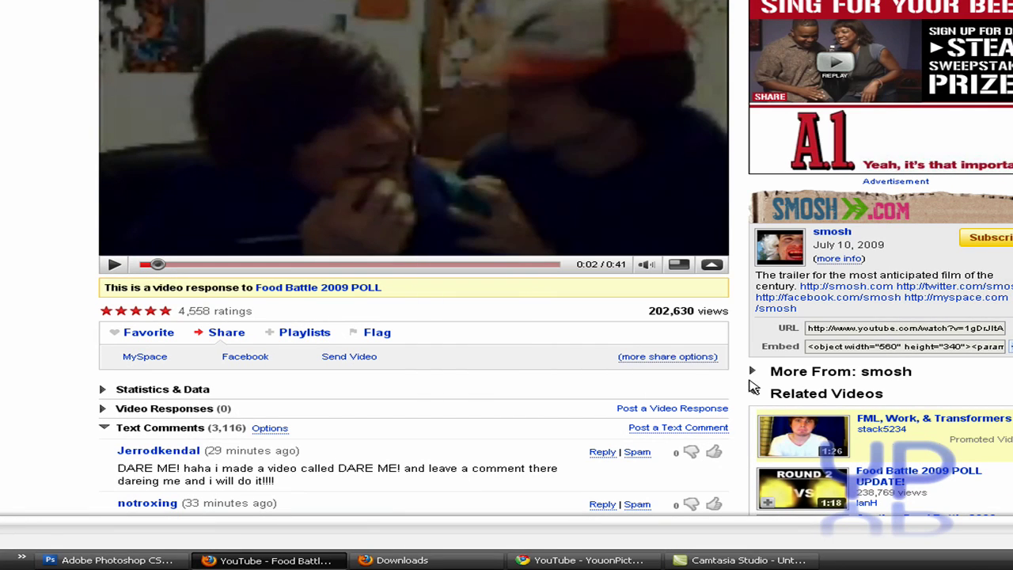
- Open the folder containing the downloaded video.mp4 from the Downloads window
click(396, 560)
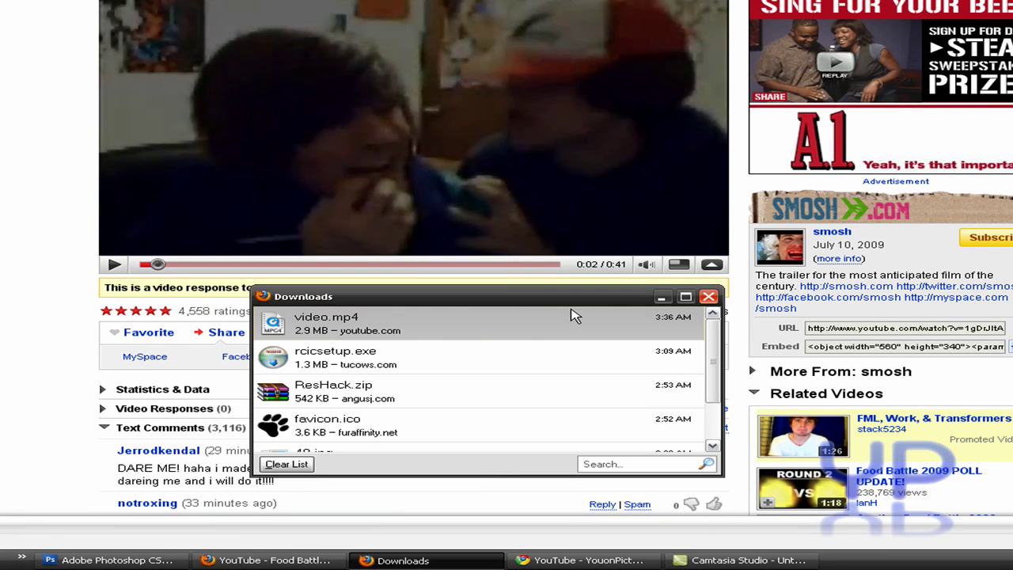
right_click(467, 326)
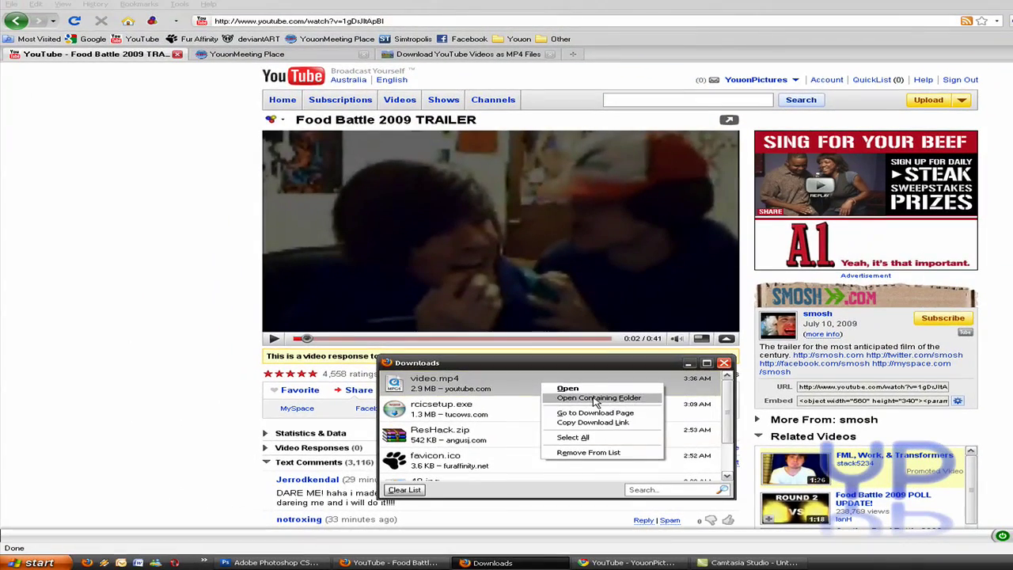
click(546, 344)
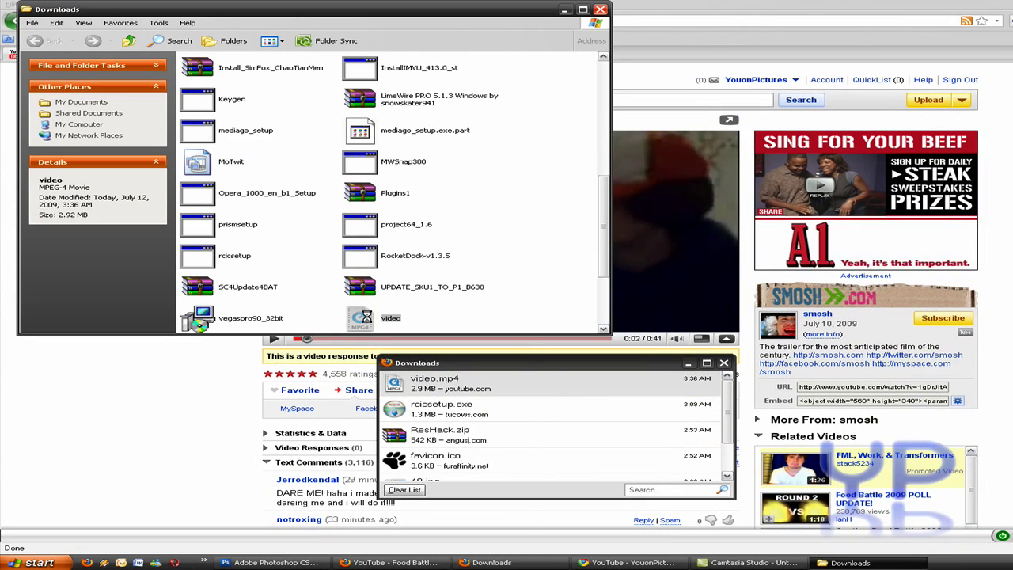
- Copy the downloaded video into My Documents > My Videos
right_click(366, 318)
click(391, 473)
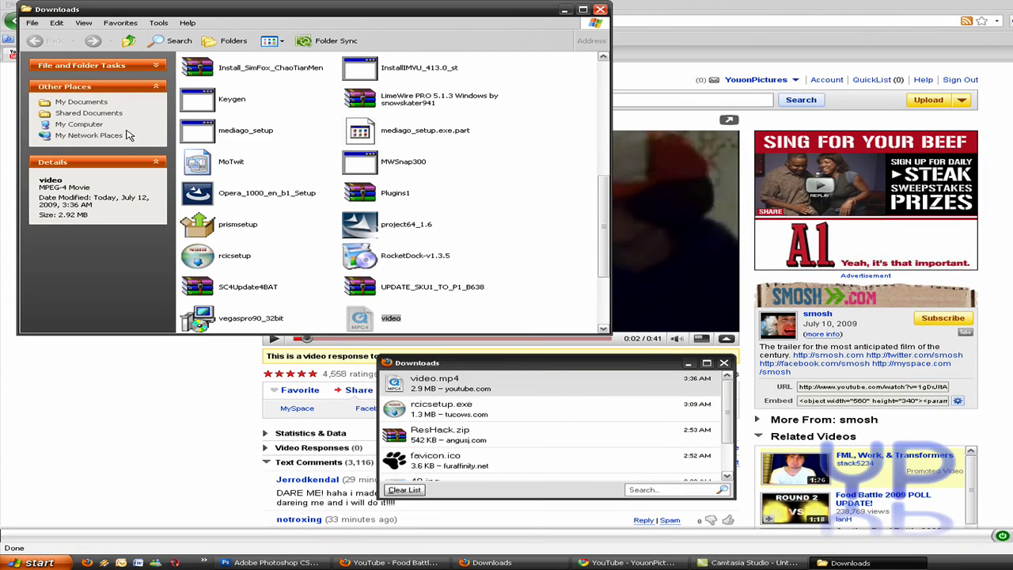
click(81, 102)
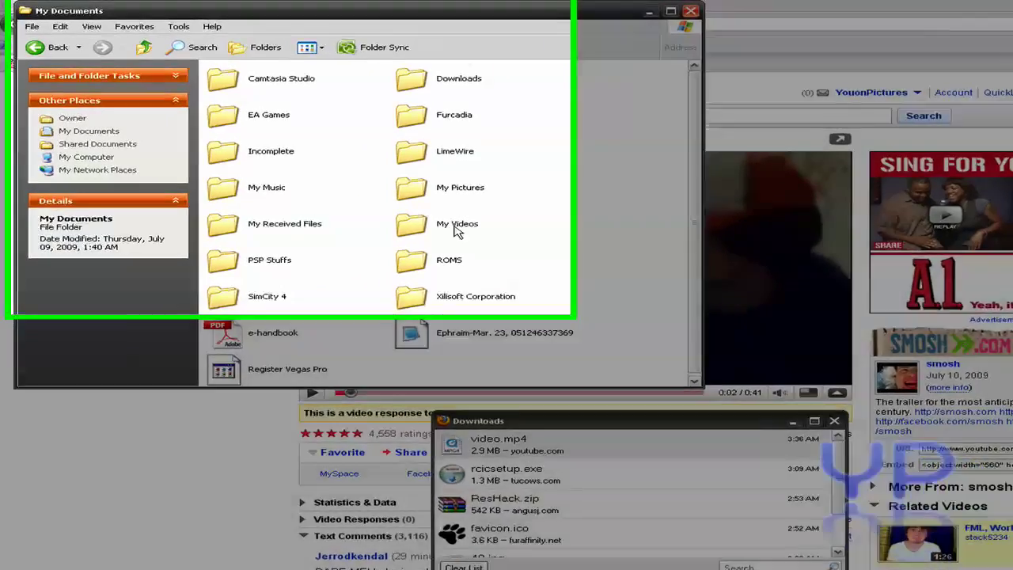
double_click(388, 192)
right_click(320, 162)
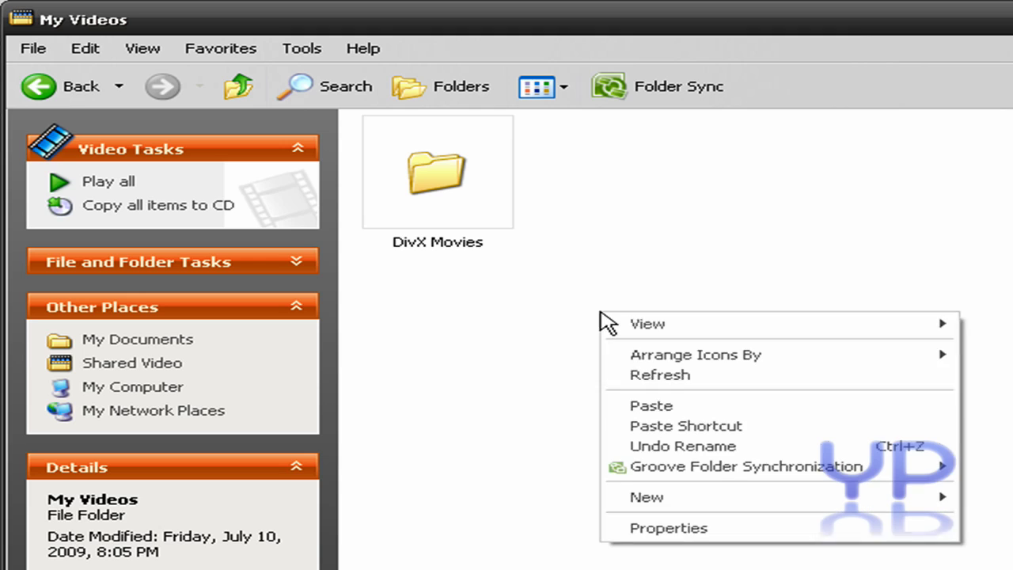
click(693, 407)
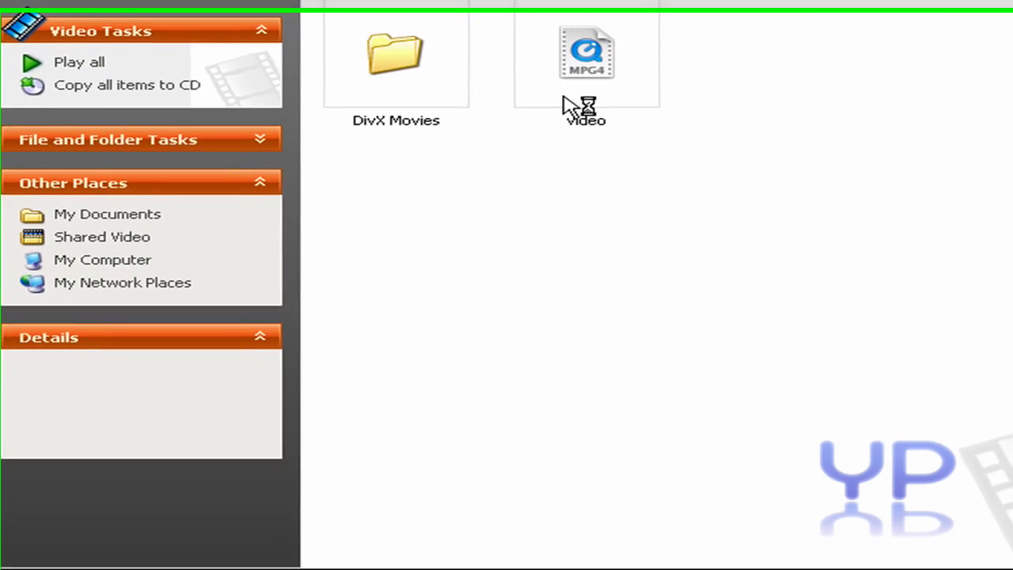
- Rename the pasted video to 'food thing' after a failed first attempt, then close the window
right_click(565, 104)
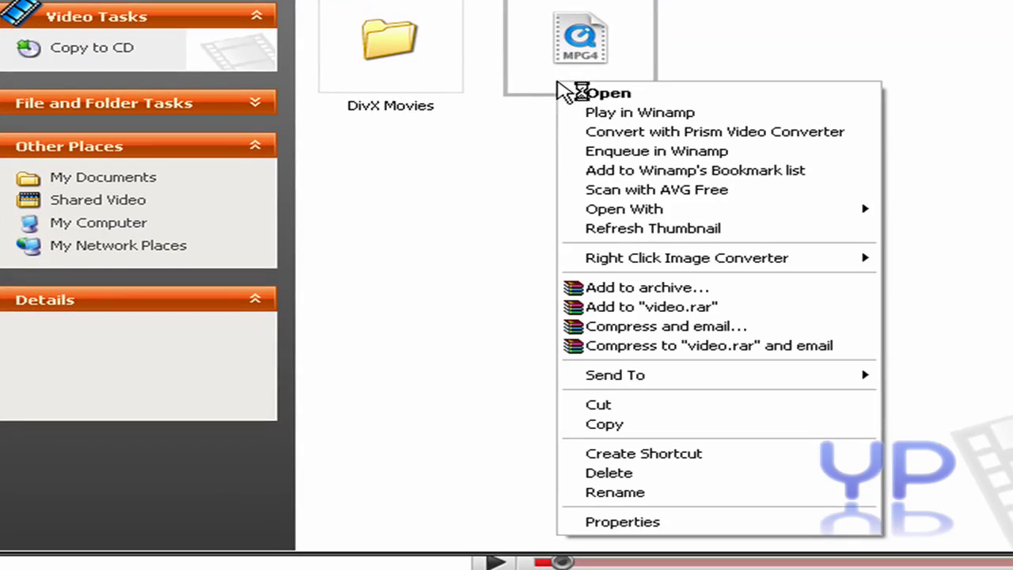
click(679, 546)
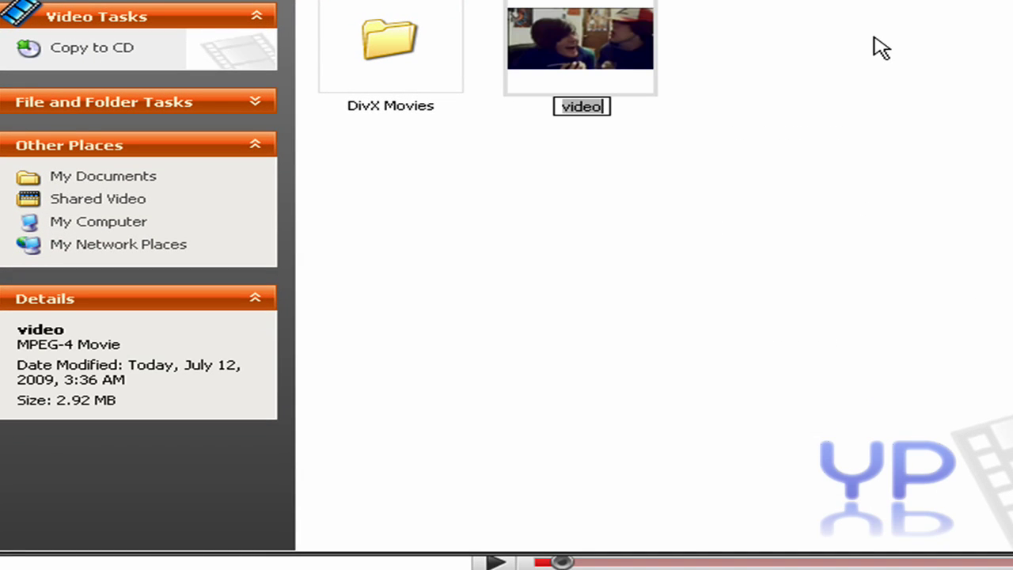
text(food b)
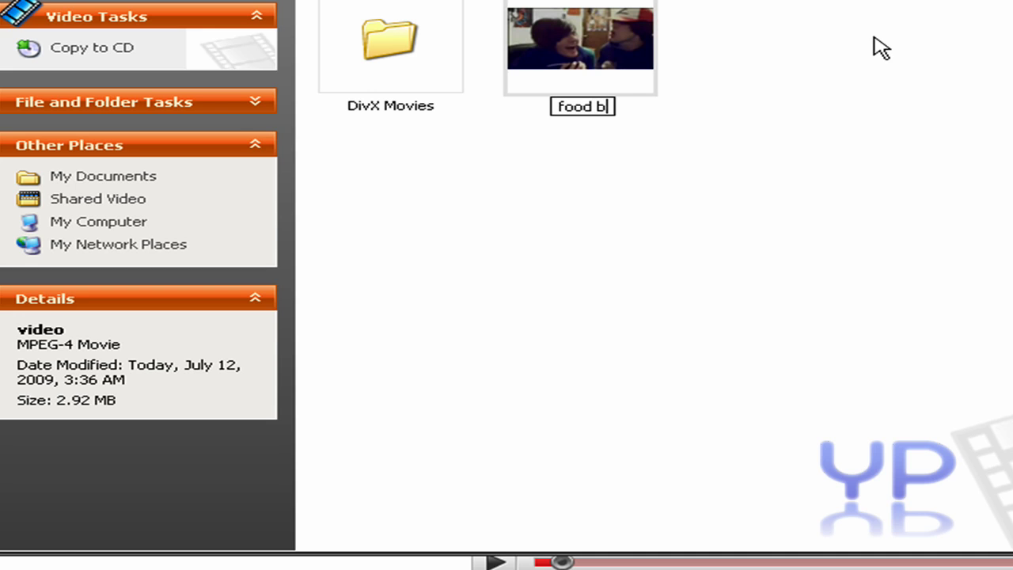
text(attle trail)
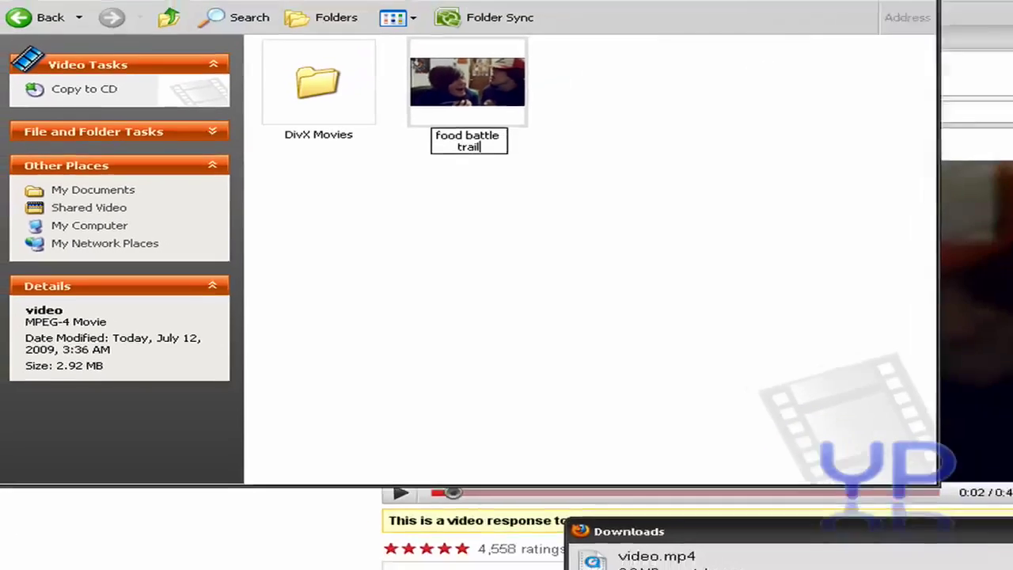
text(er)
key(Return)
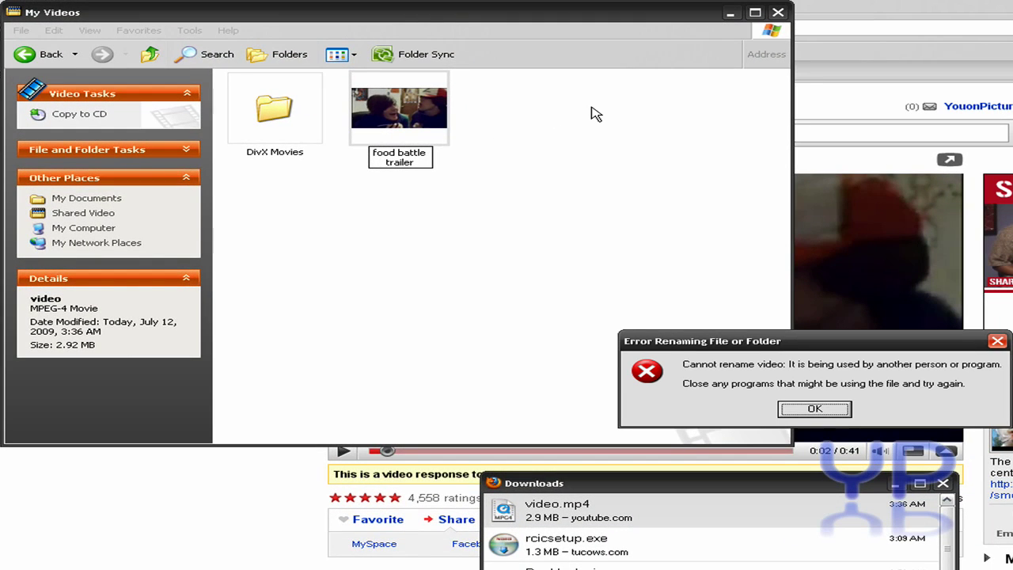
click(821, 419)
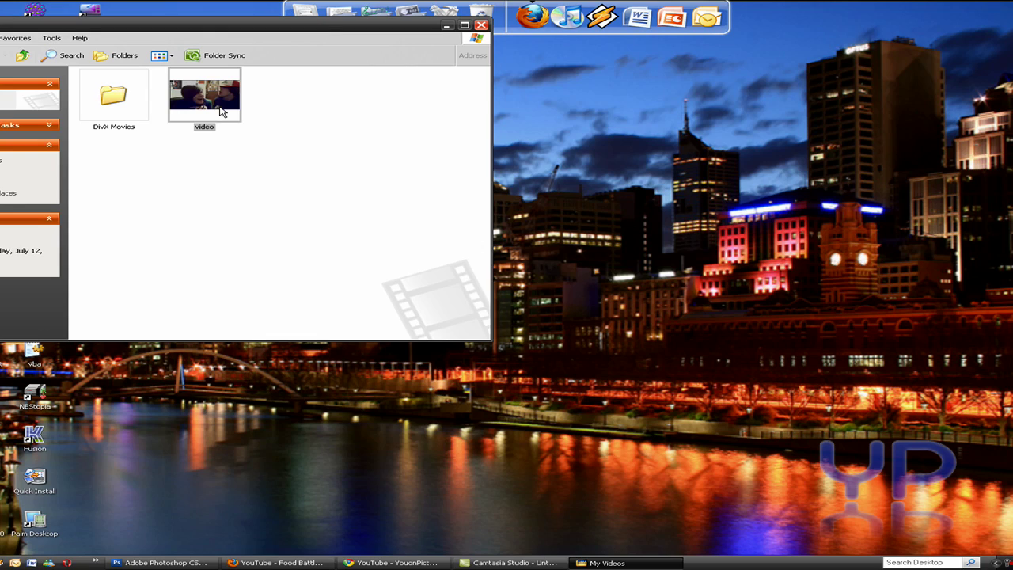
right_click(222, 113)
click(264, 305)
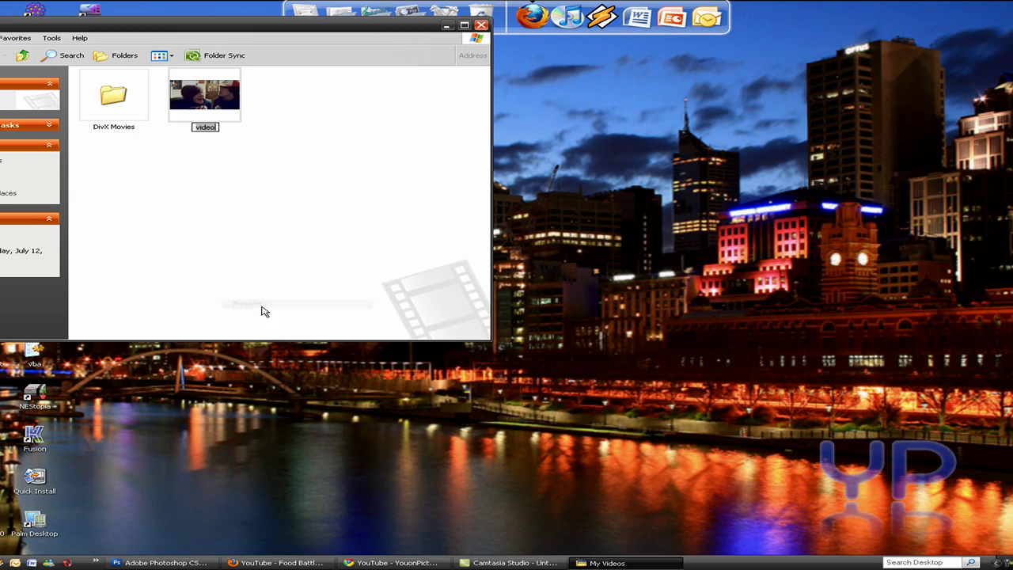
text(food thing)
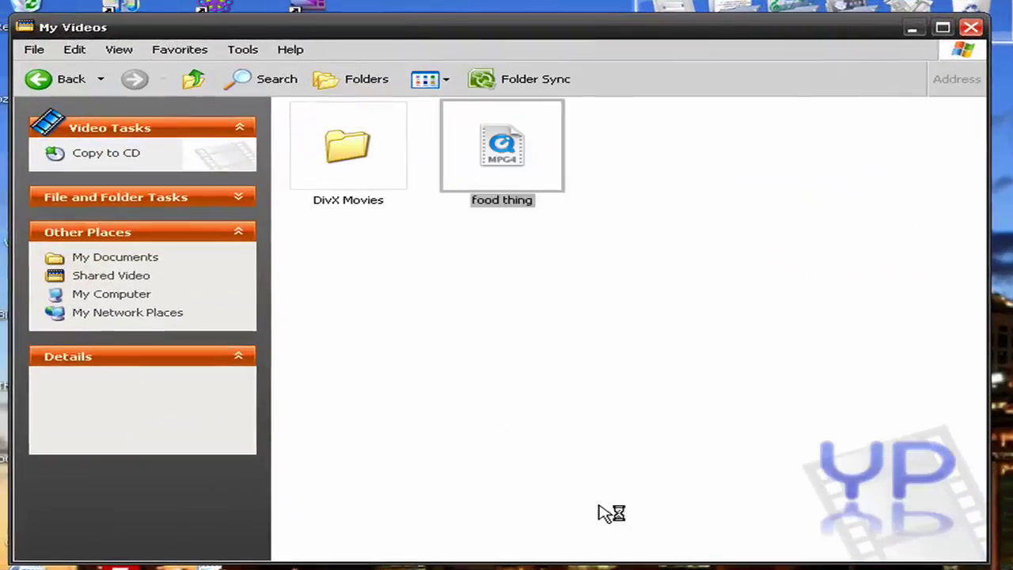
click(554, 369)
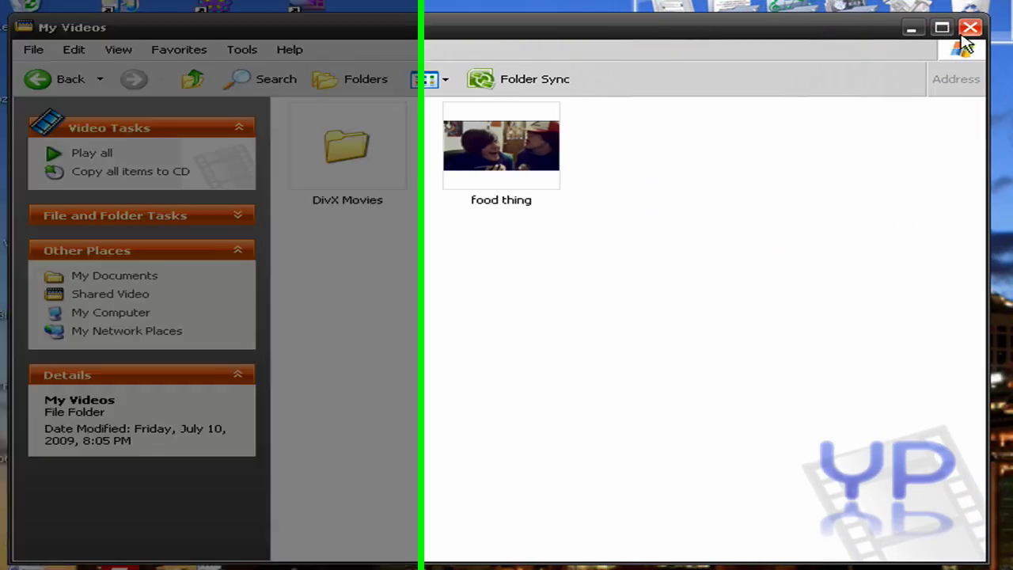
click(967, 28)
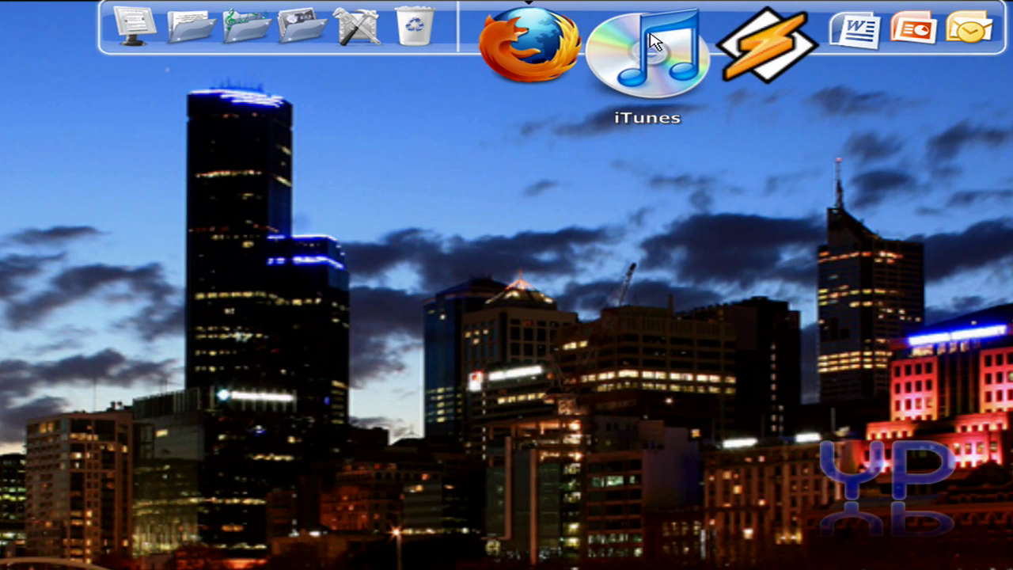
- Launch iTunes from the dock and select Movies under Library
click(655, 44)
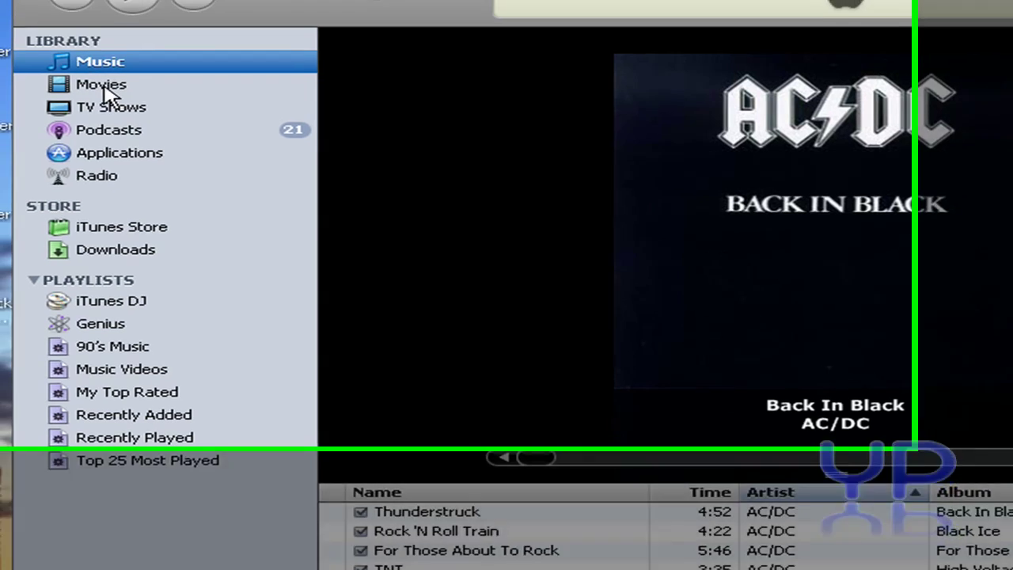
click(98, 79)
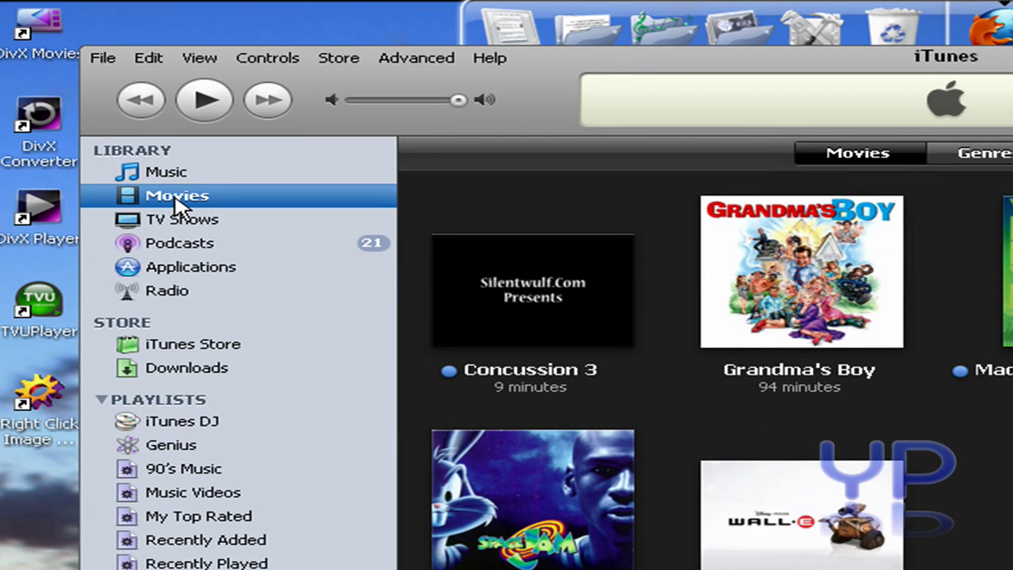
- Add 'food thing' from My Documents > My Videos via File > Add File to Library
click(103, 58)
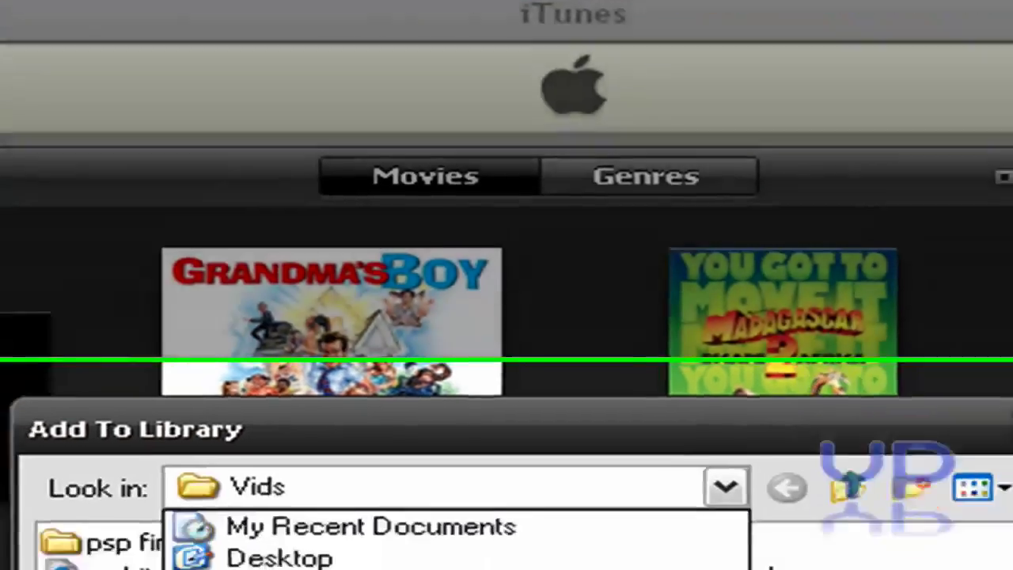
click(285, 563)
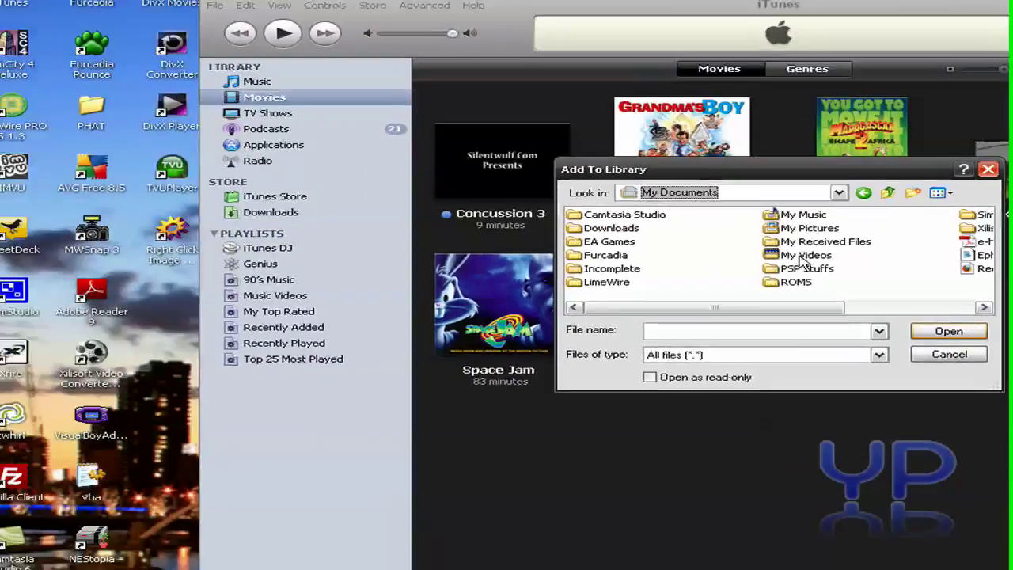
double_click(802, 257)
click(835, 299)
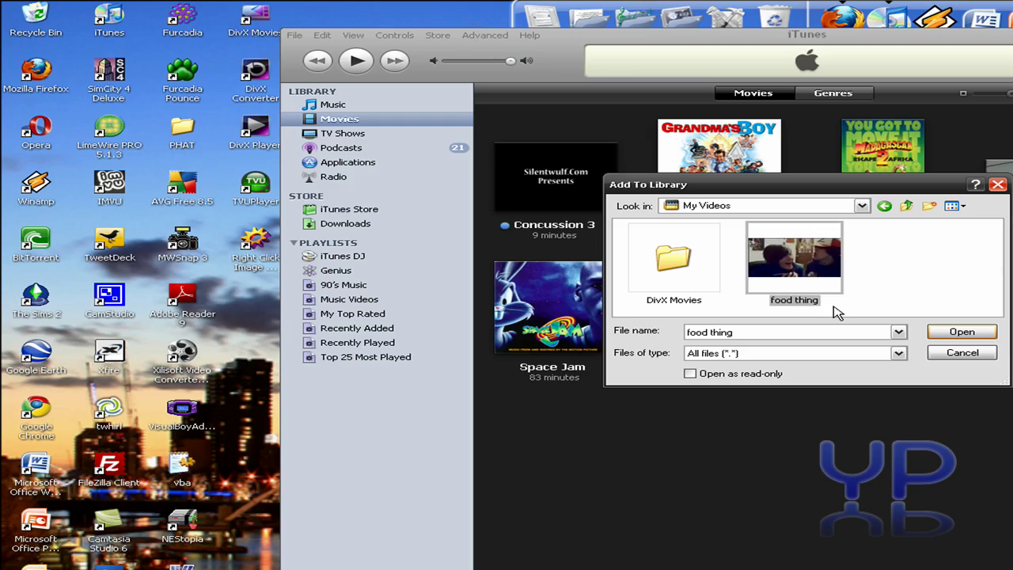
click(955, 336)
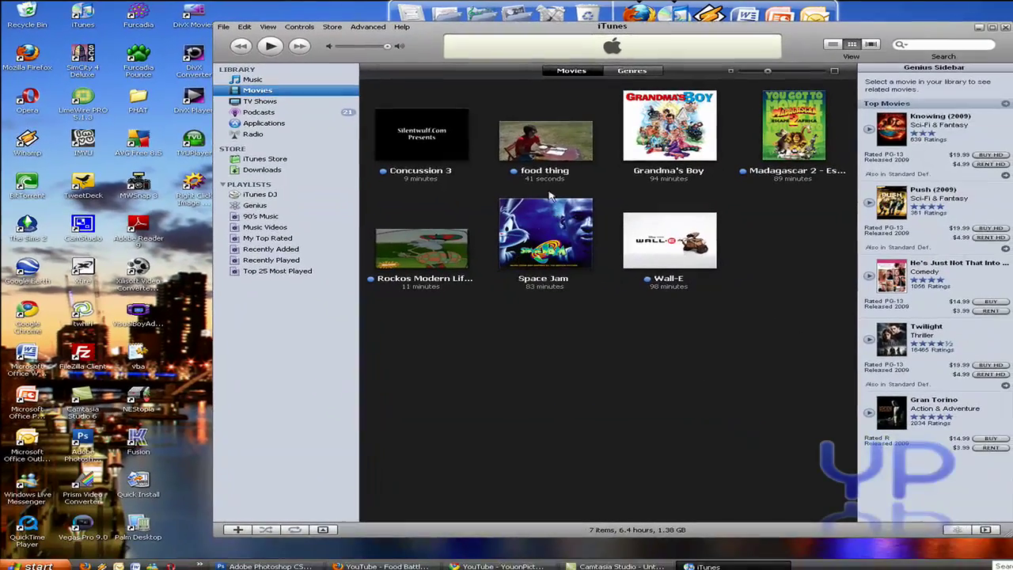
- Play the food thing video for a few seconds, then exit back to the Movies library
click(553, 144)
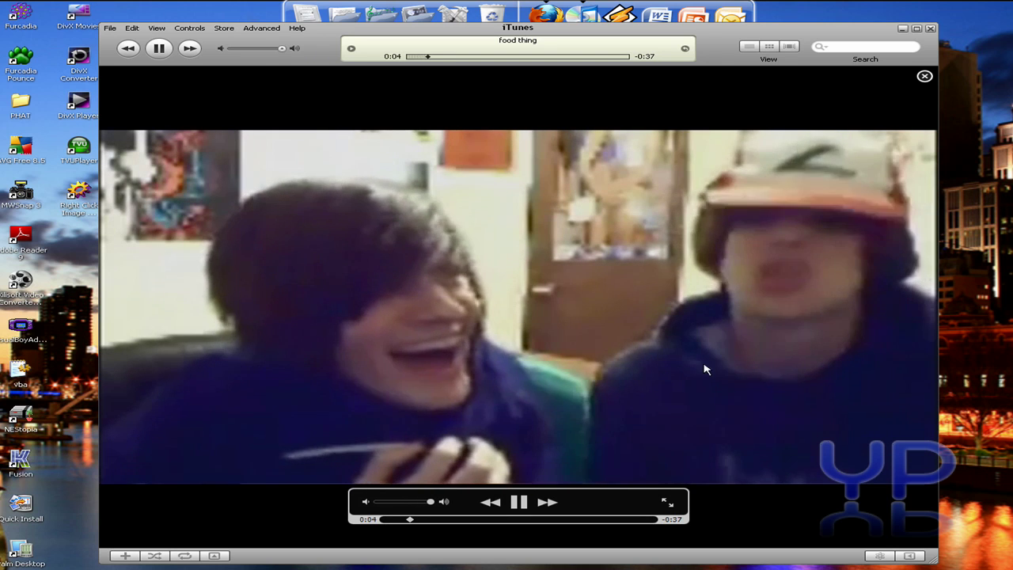
click(923, 77)
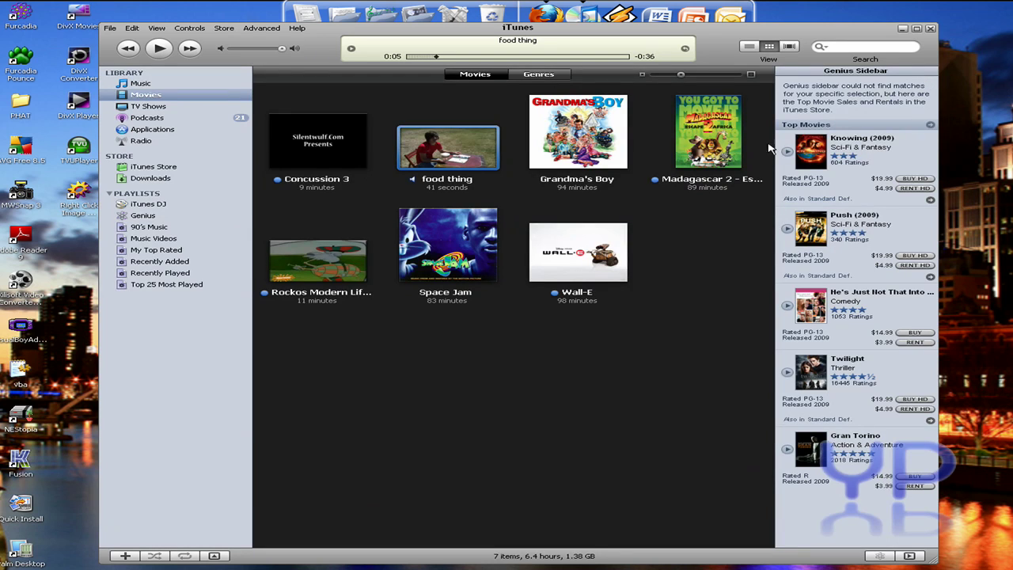
click(110, 28)
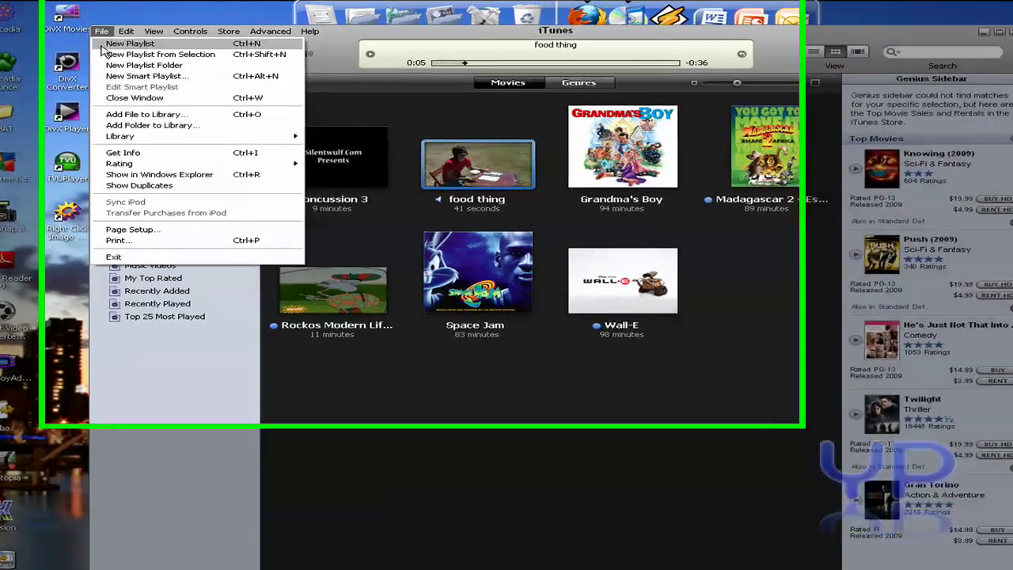
click(111, 28)
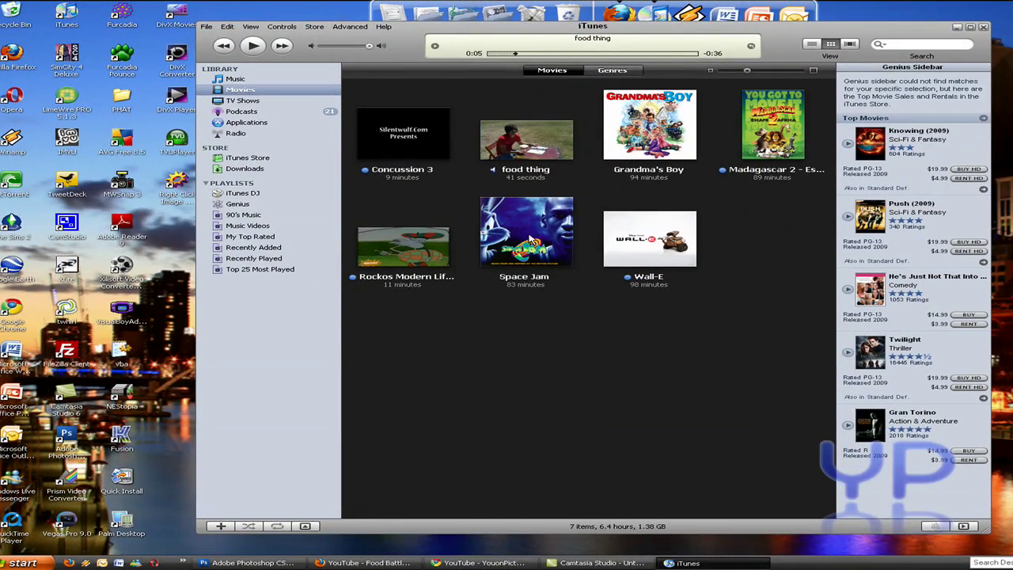
right_click(529, 144)
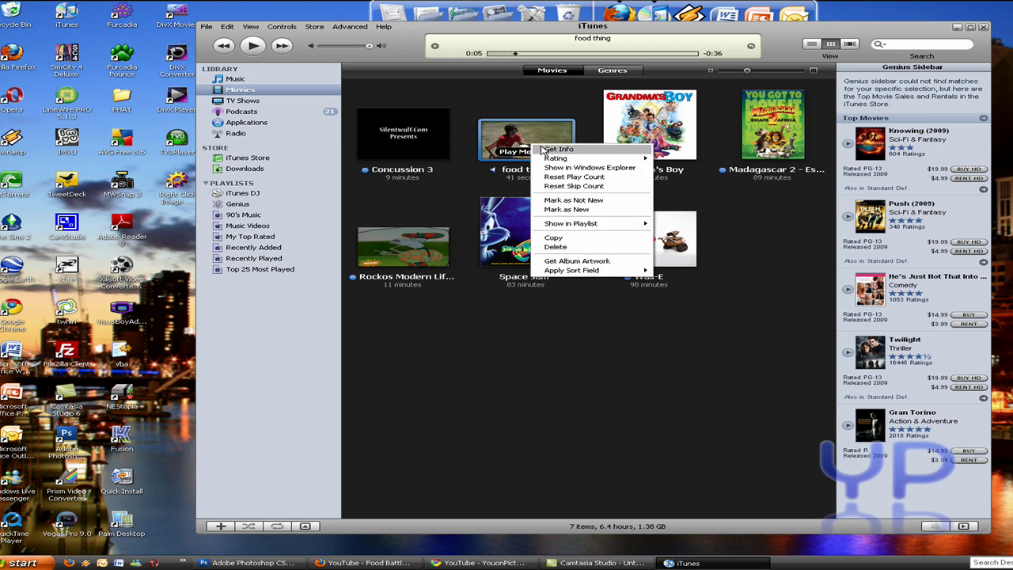
click(538, 149)
click(475, 125)
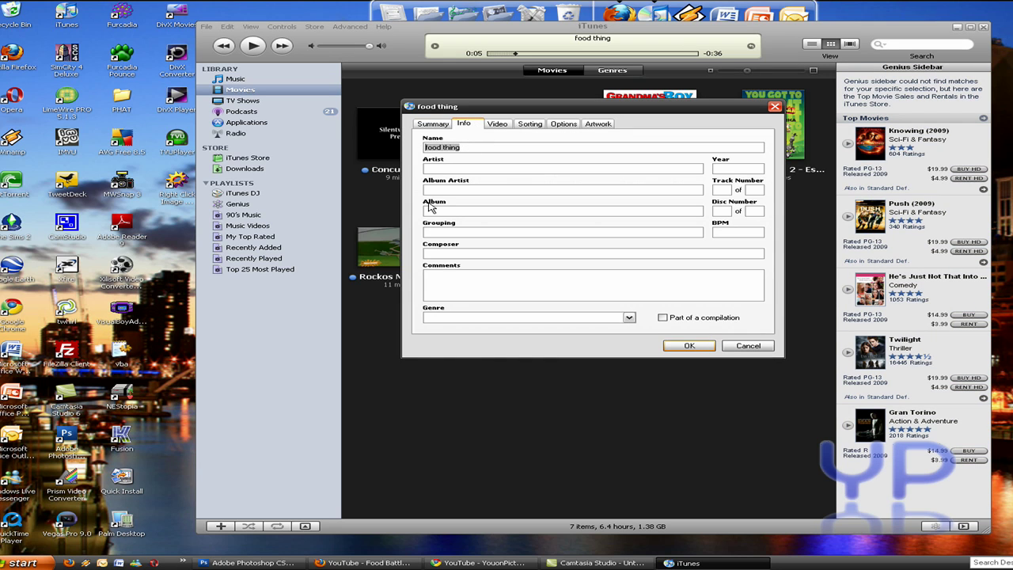
click(760, 348)
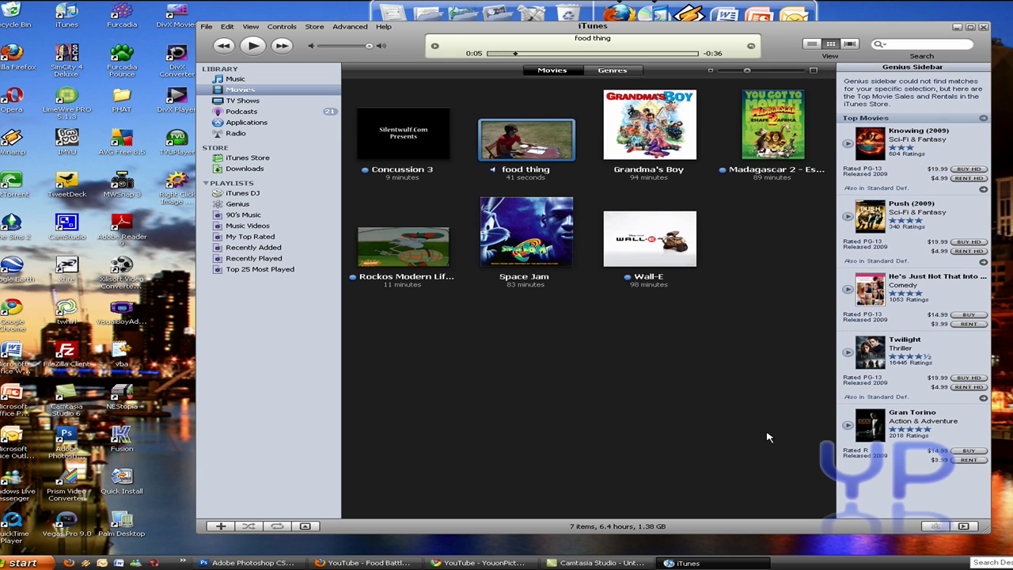
- Close iTunes with the "food thing" video now in the Movies library
click(983, 28)
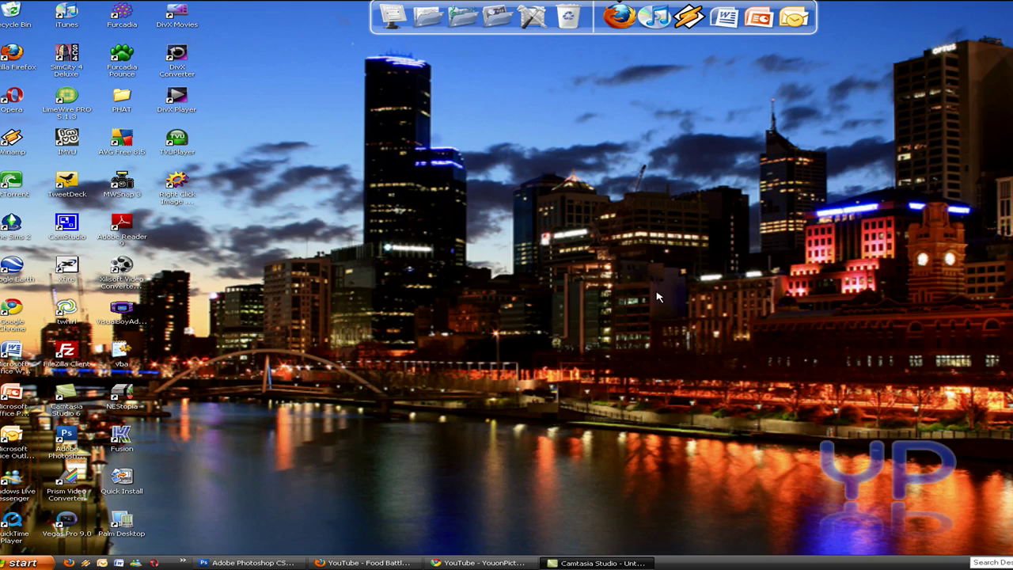